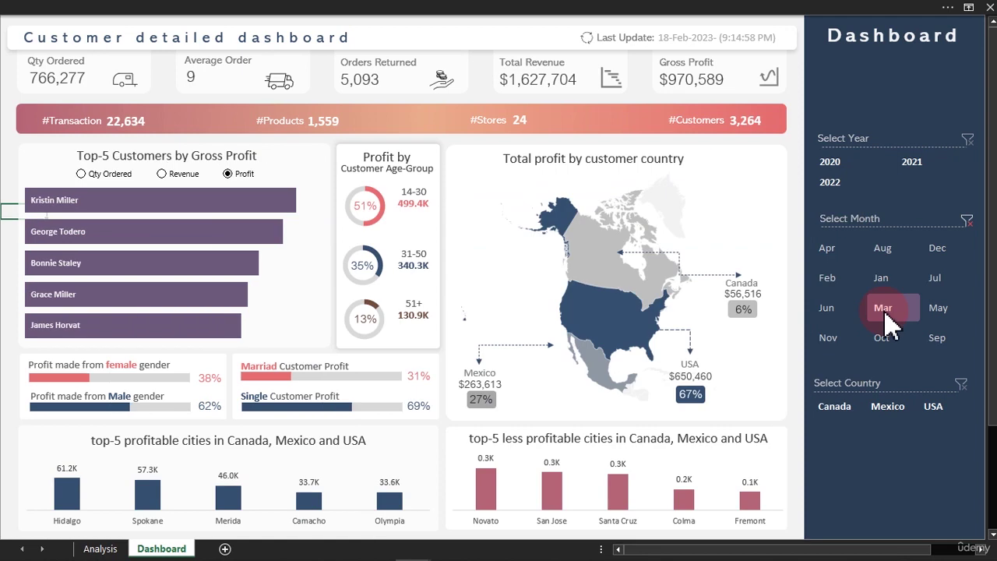
Step: Switch the top-5 customers chart to Revenue, to Qty Ordered, and back to Revenue to compare the rankings
{"action": "left_click", "coordinate": [171, 174]}
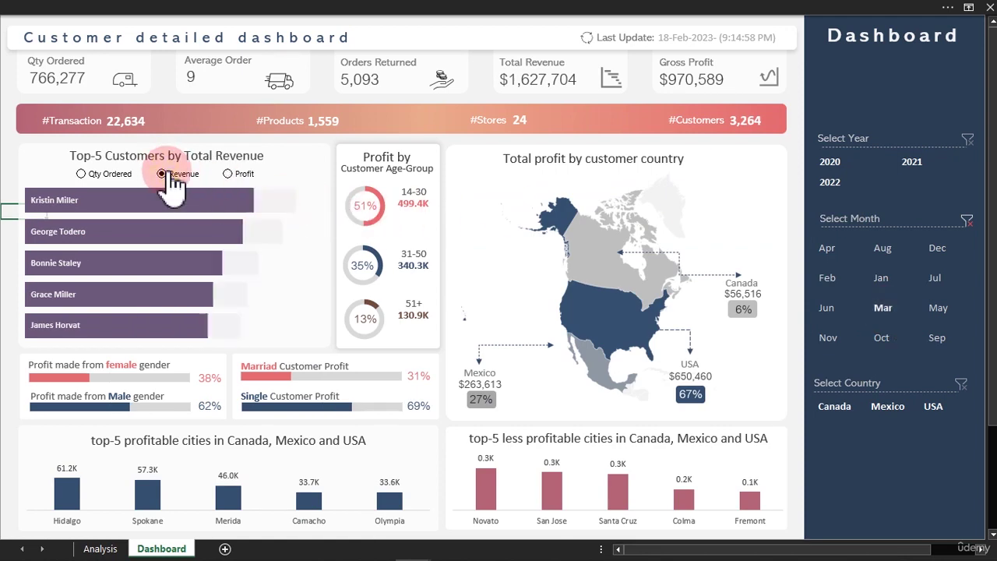
{"action": "left_click", "coordinate": [87, 176]}
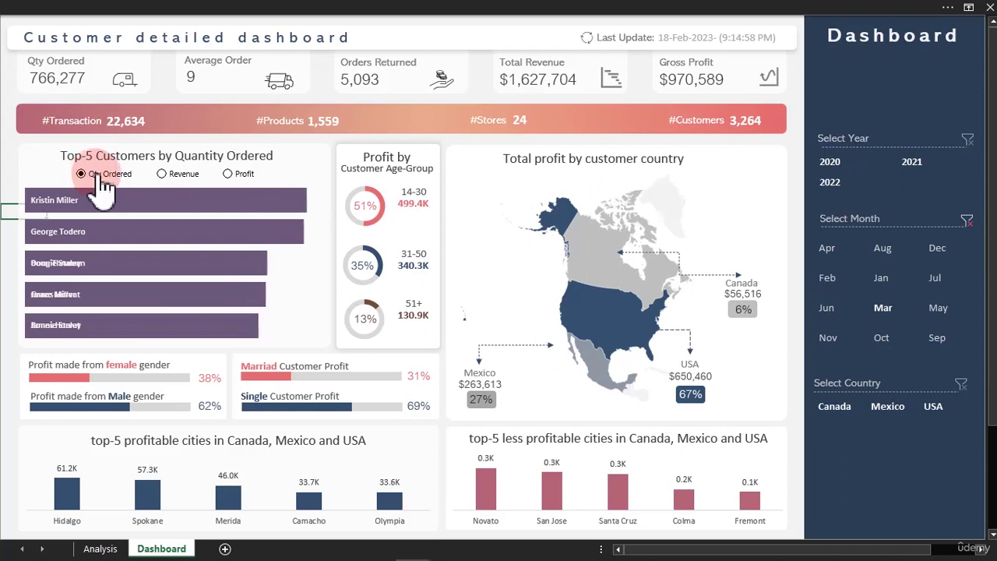
{"action": "left_click", "coordinate": [185, 176]}
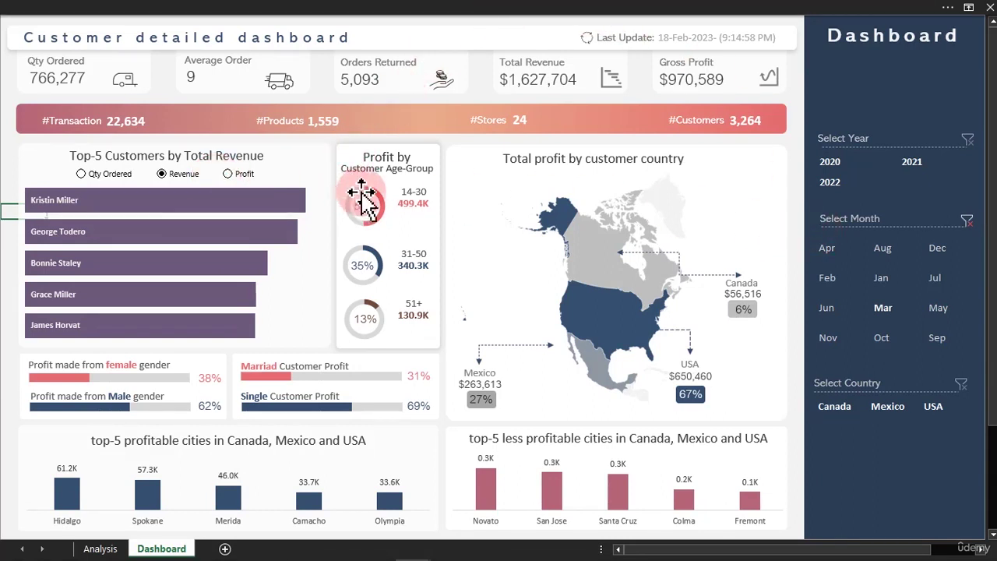
Step: Filter the dashboard by month to Aug and to Sep to view the figures for each month
{"action": "mouse_move", "coordinate": [347, 325]}
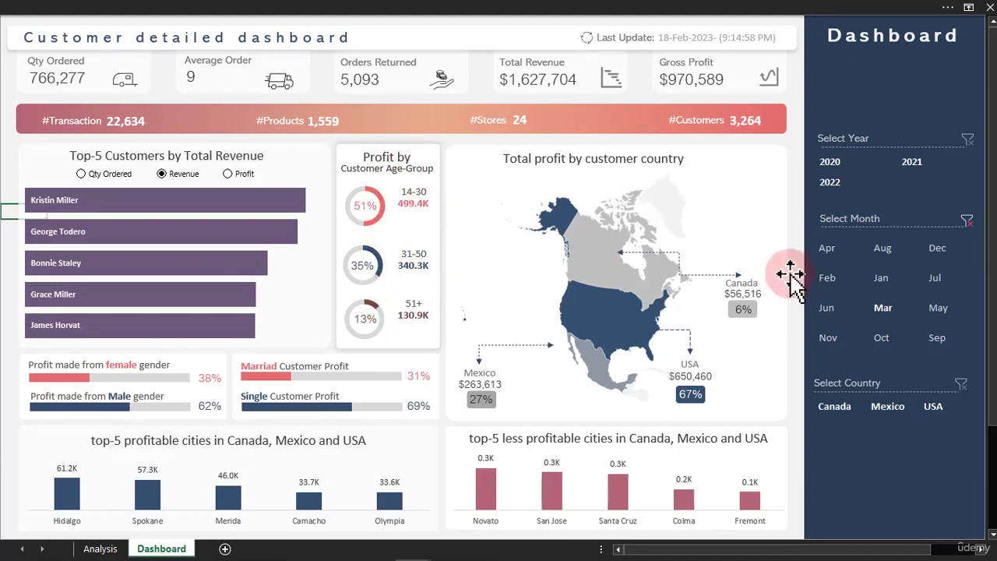
{"action": "left_click", "coordinate": [881, 246]}
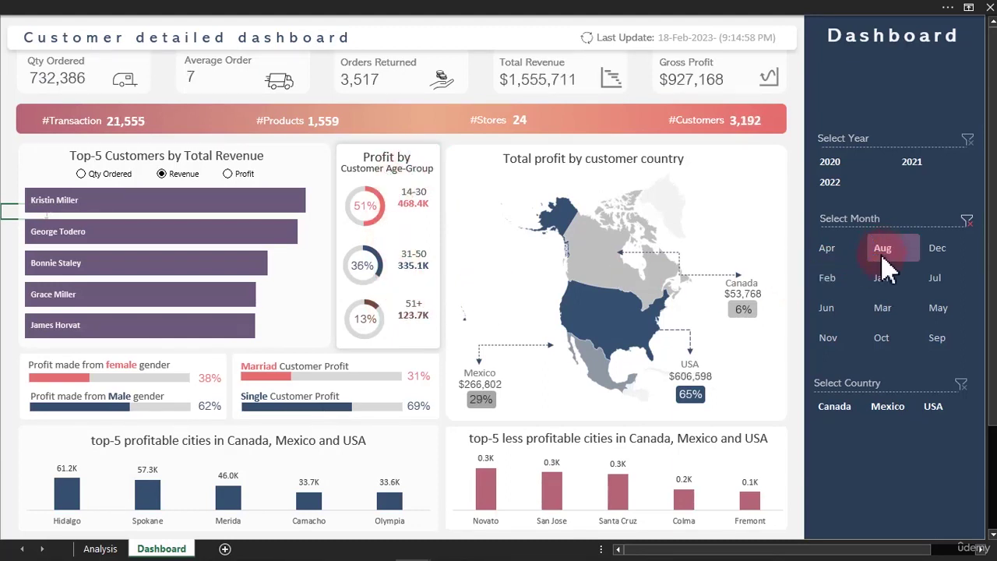
{"action": "left_click", "coordinate": [935, 343]}
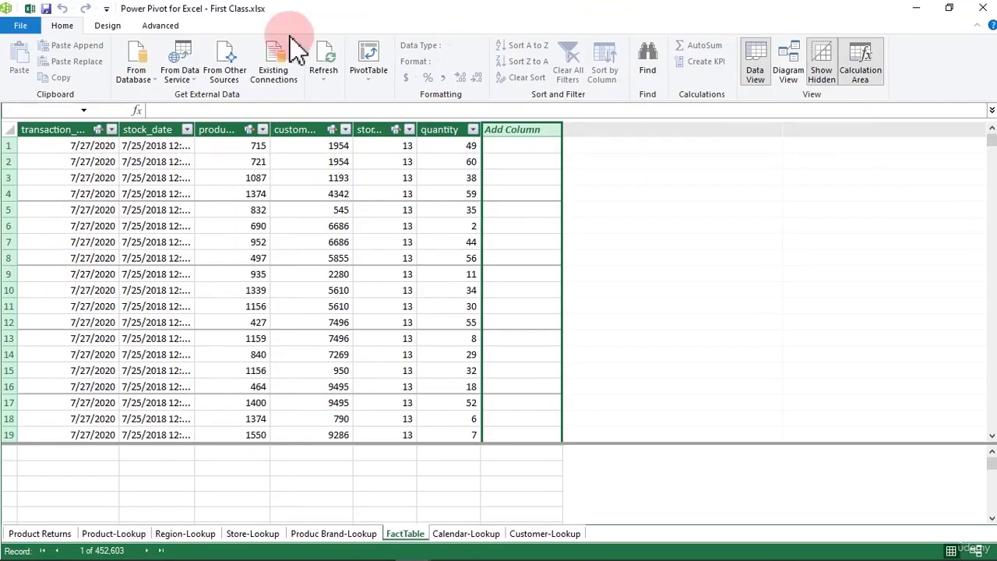
Step: Format the FactTable's stock_date column as the short date *3/14/2001, and widen the transaction_date column to fit its header
{"action": "left_click", "coordinate": [150, 129]}
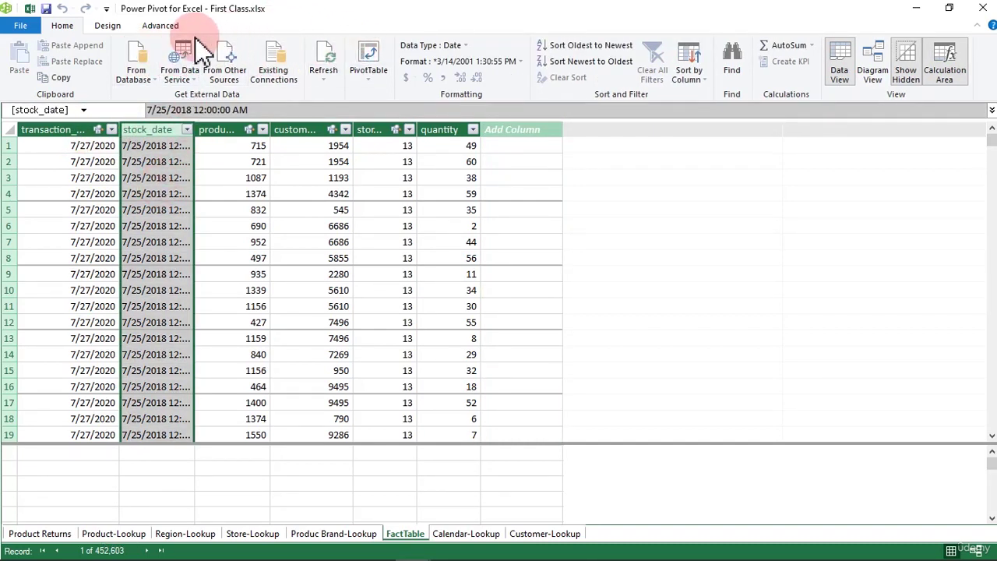
{"action": "left_click", "coordinate": [519, 61]}
{"action": "left_click", "coordinate": [446, 98]}
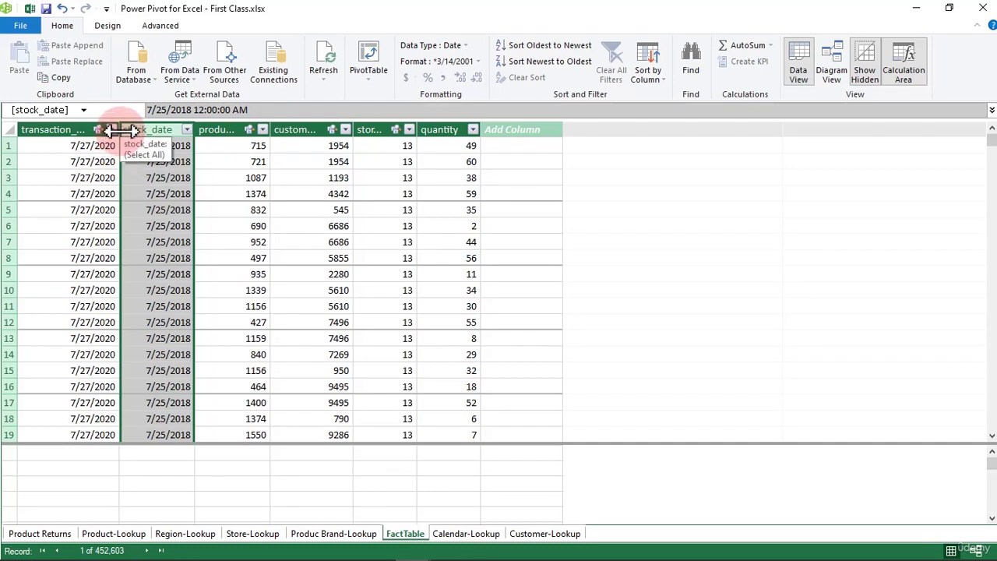
{"action": "left_click_drag", "start_coordinate": [128, 129], "coordinate": [132, 130]}
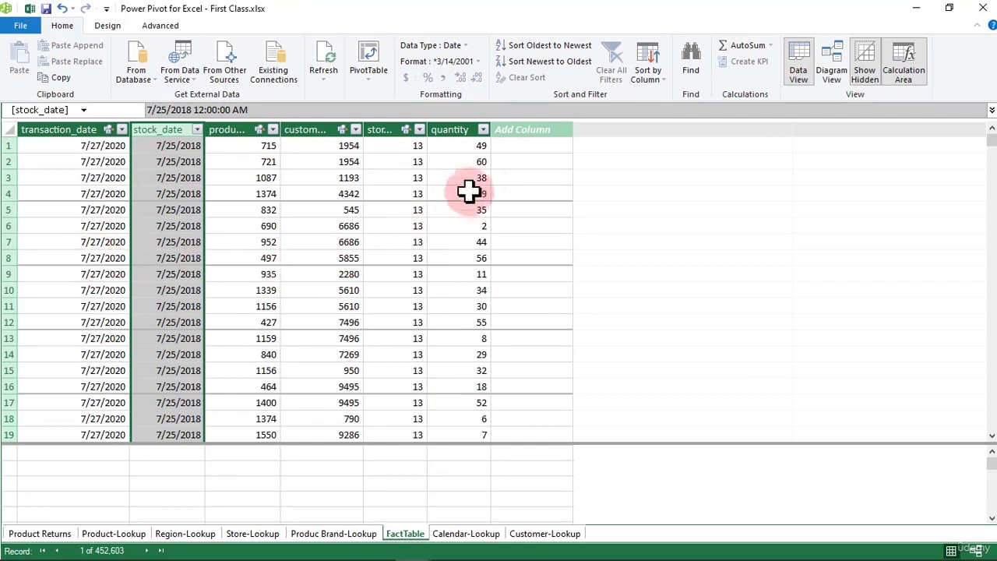
{"action": "left_click", "coordinate": [516, 146]}
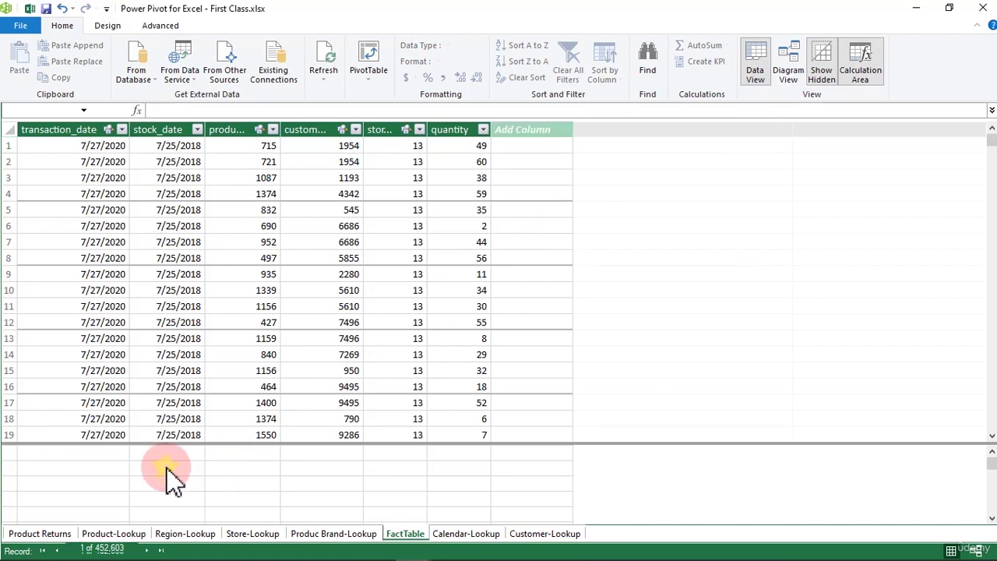
{"action": "left_click", "coordinate": [191, 465]}
{"action": "left_click", "coordinate": [226, 456]}
{"action": "left_click", "coordinate": [257, 468]}
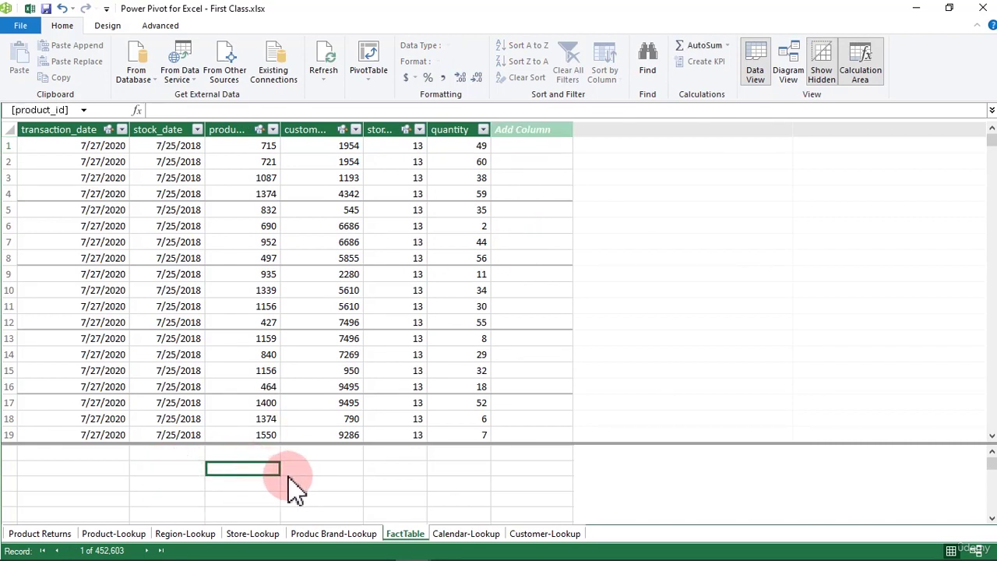
{"action": "left_click", "coordinate": [314, 470]}
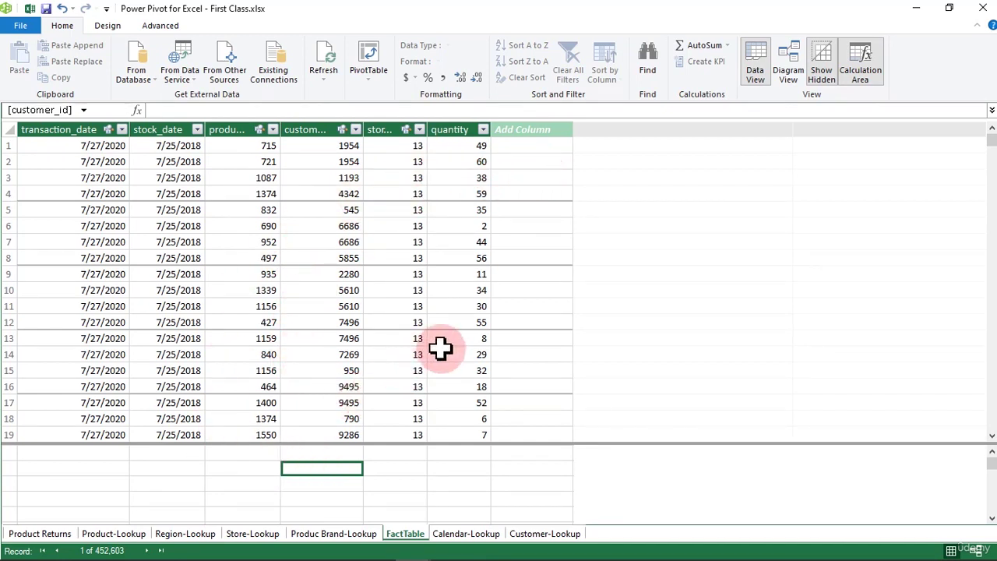
Step: In the Customer-Lookup table, format the birthdate column as the short date *3/14/2001 and adjust its width to fit
{"action": "left_click", "coordinate": [530, 537]}
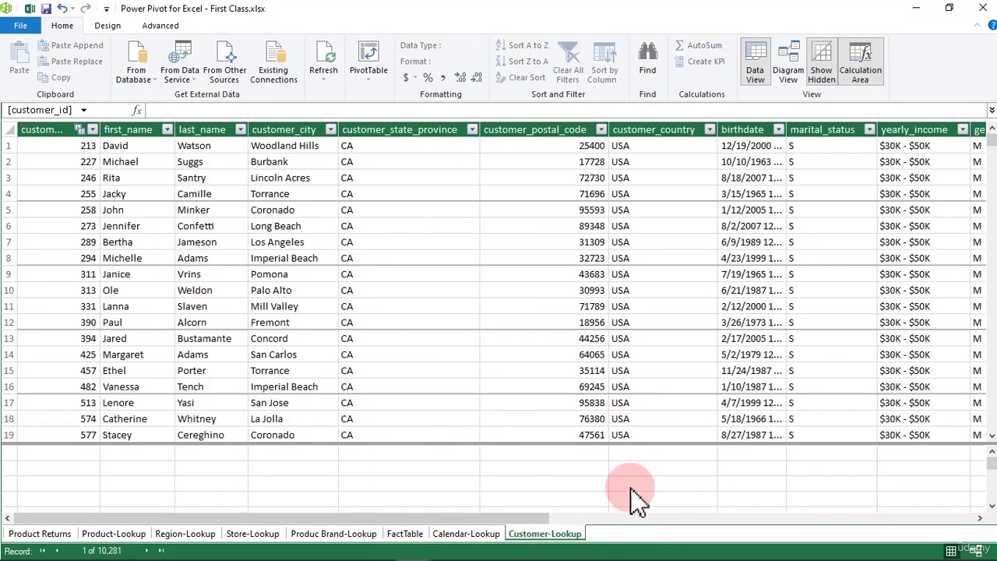
{"action": "left_click_drag", "start_coordinate": [547, 514], "coordinate": [981, 524]}
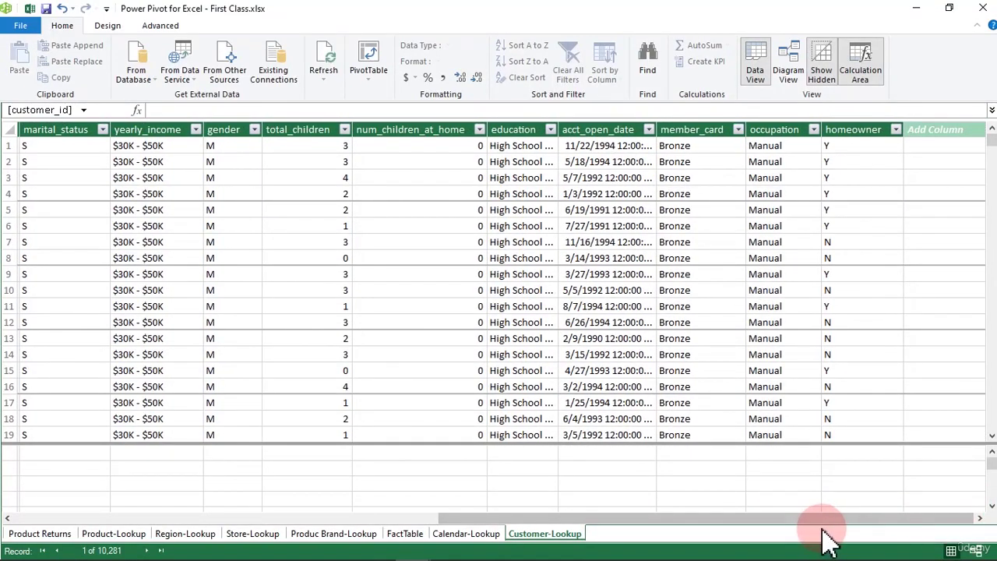
{"action": "left_click_drag", "start_coordinate": [628, 518], "coordinate": [464, 518]}
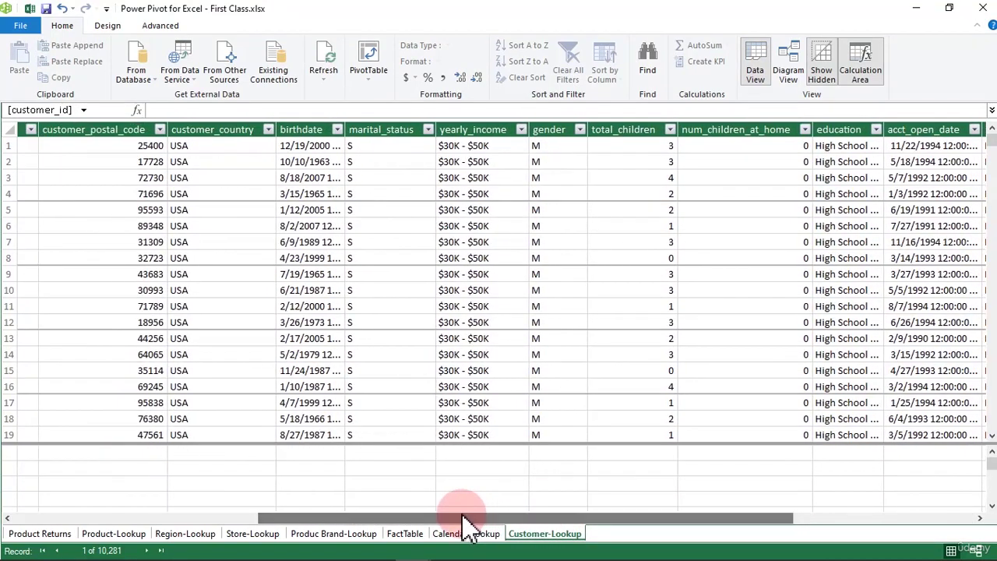
{"action": "left_click", "coordinate": [306, 129]}
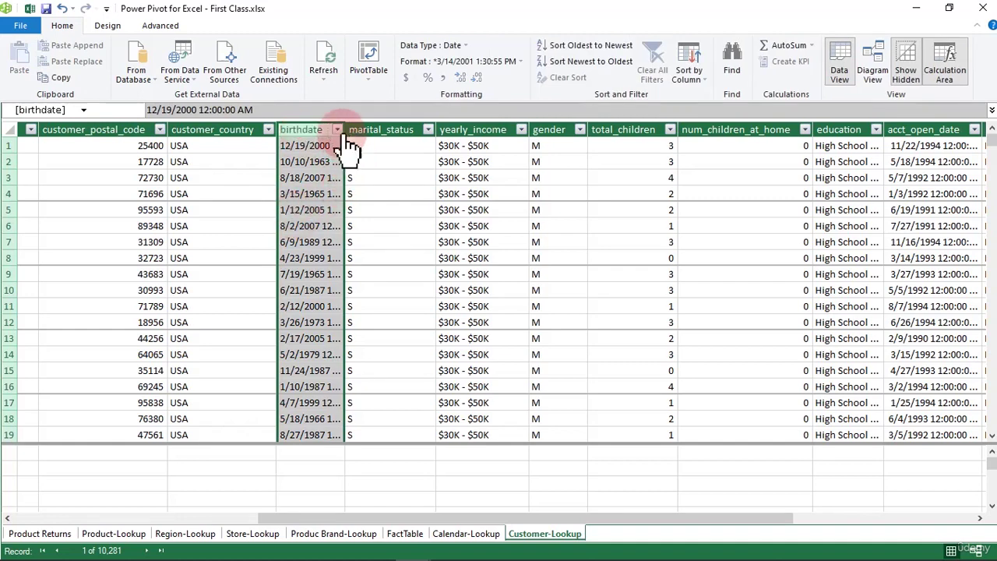
{"action": "left_click_drag", "start_coordinate": [345, 131], "coordinate": [375, 132]}
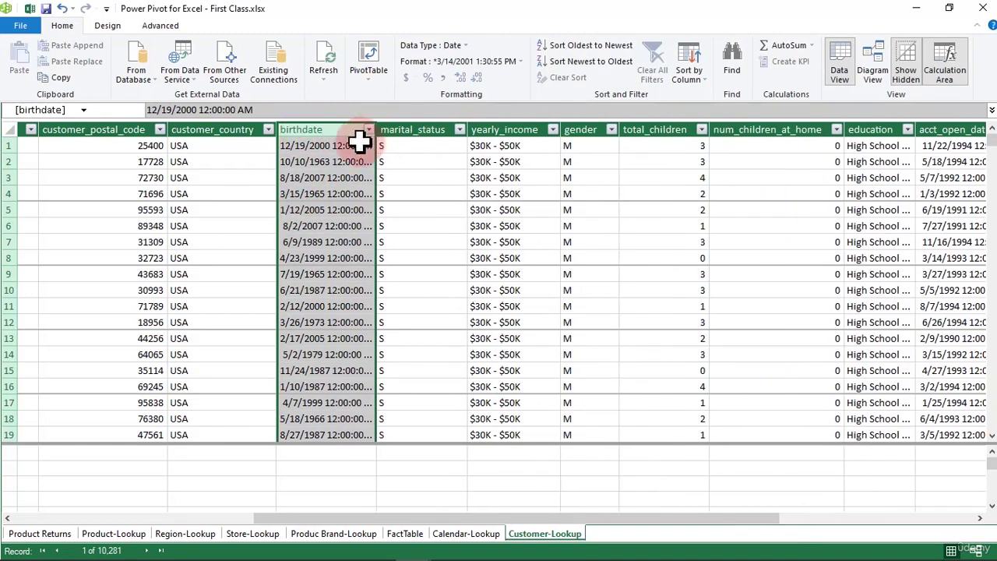
{"action": "left_click", "coordinate": [520, 61]}
{"action": "left_click", "coordinate": [446, 97]}
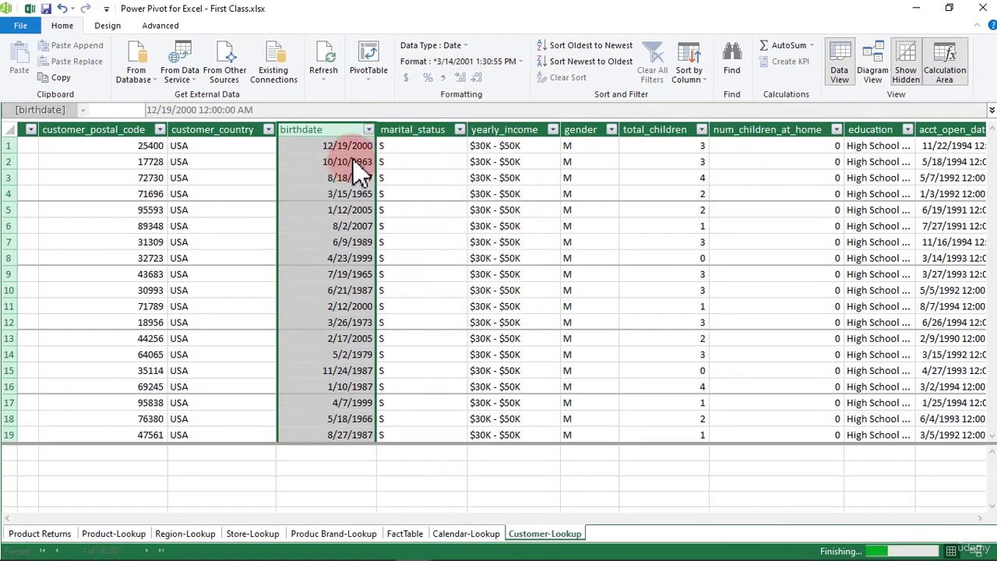
{"action": "left_click_drag", "start_coordinate": [377, 130], "coordinate": [355, 152]}
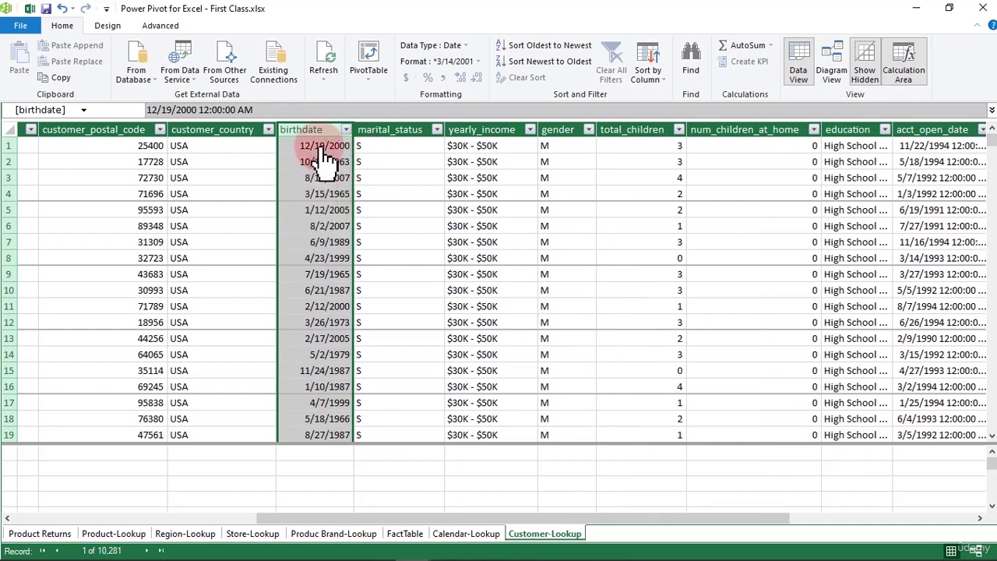
{"action": "left_click", "coordinate": [323, 187]}
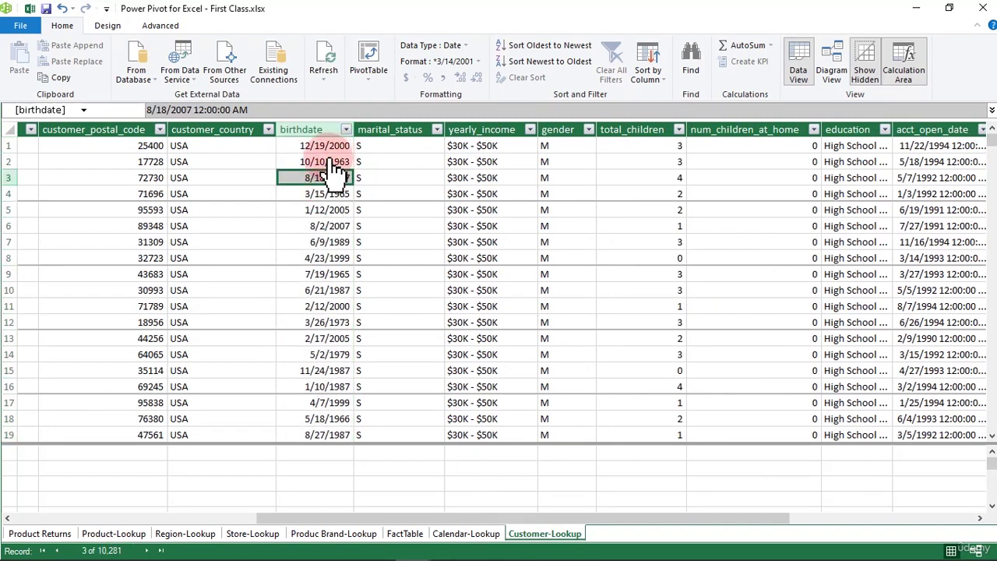
{"action": "left_click", "coordinate": [330, 228]}
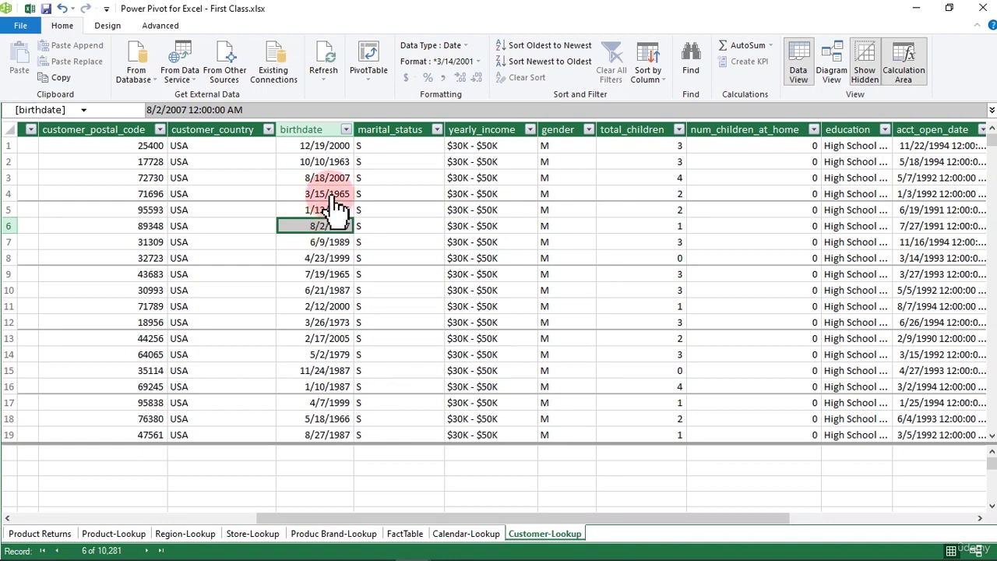
{"action": "left_click", "coordinate": [335, 472]}
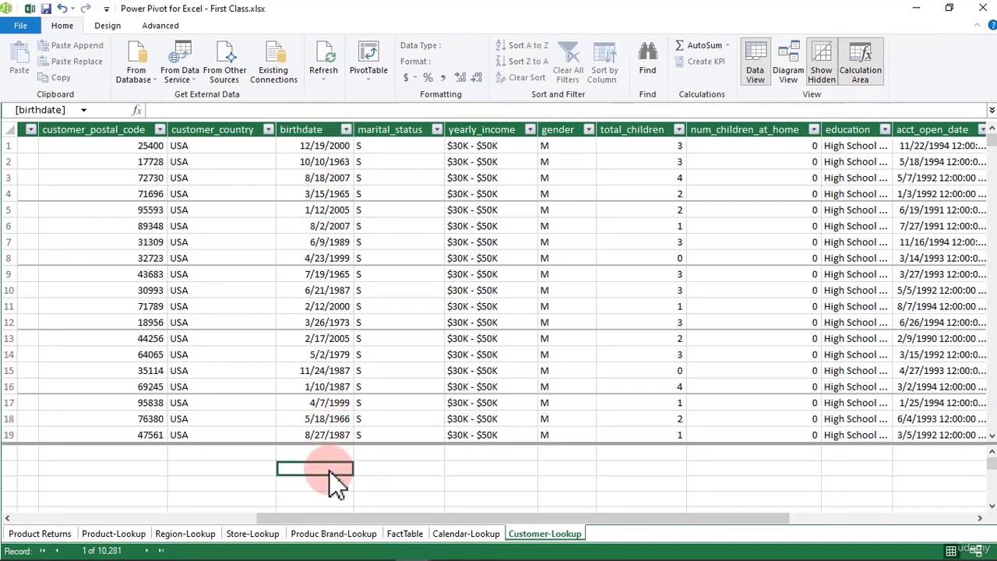
{"action": "left_click", "coordinate": [311, 196]}
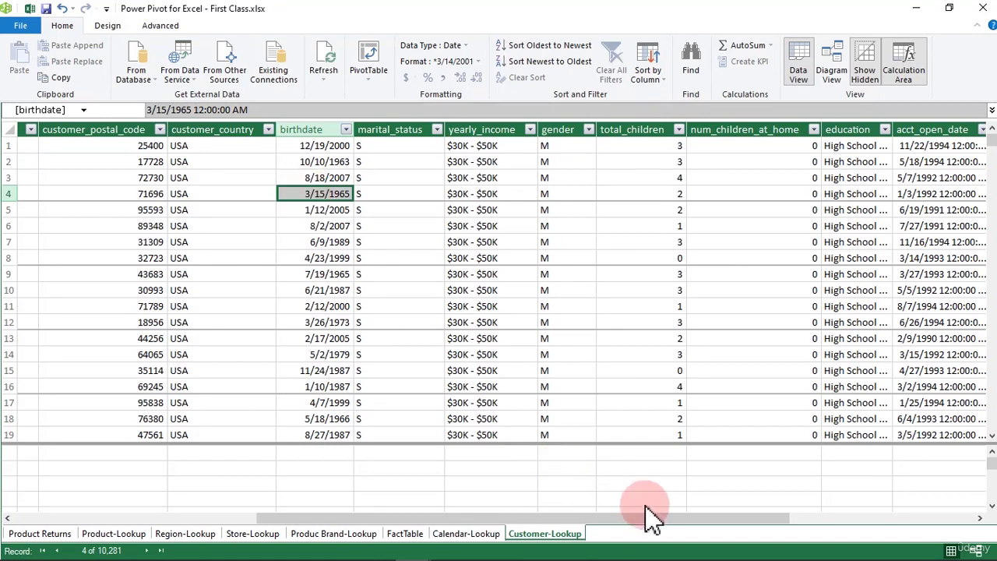
{"action": "left_click_drag", "start_coordinate": [692, 526], "coordinate": [797, 512]}
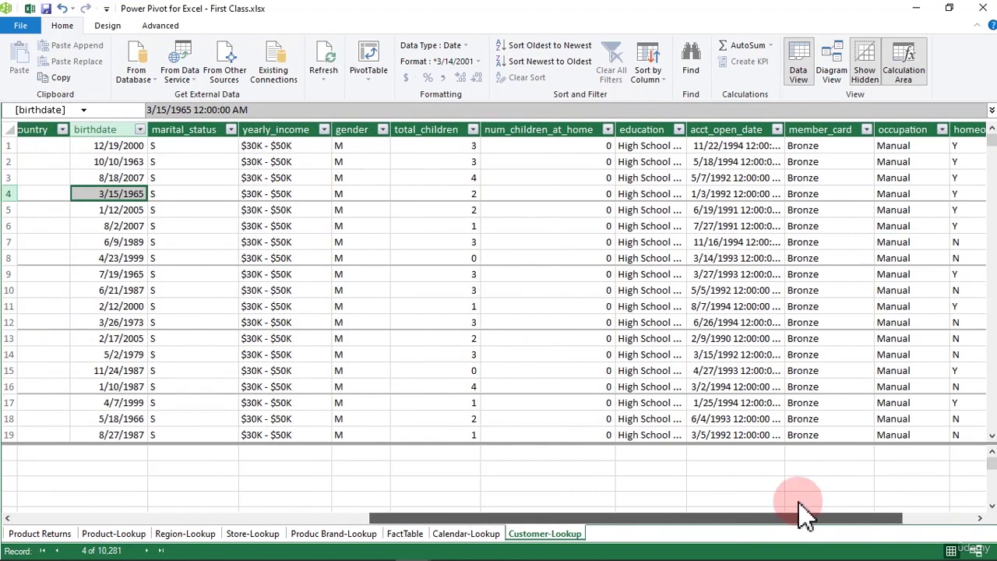
{"action": "left_click", "coordinate": [95, 130]}
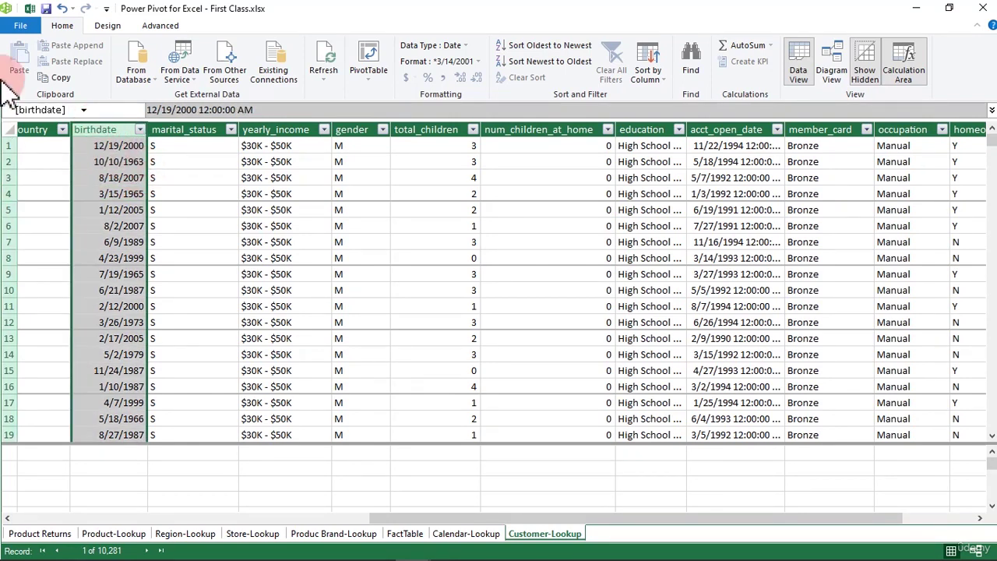
Step: Start a calculated column after homeowner in the Customer-Lookup table with the formula =DATEDIFF(
{"action": "left_click_drag", "start_coordinate": [725, 522], "coordinate": [883, 519]}
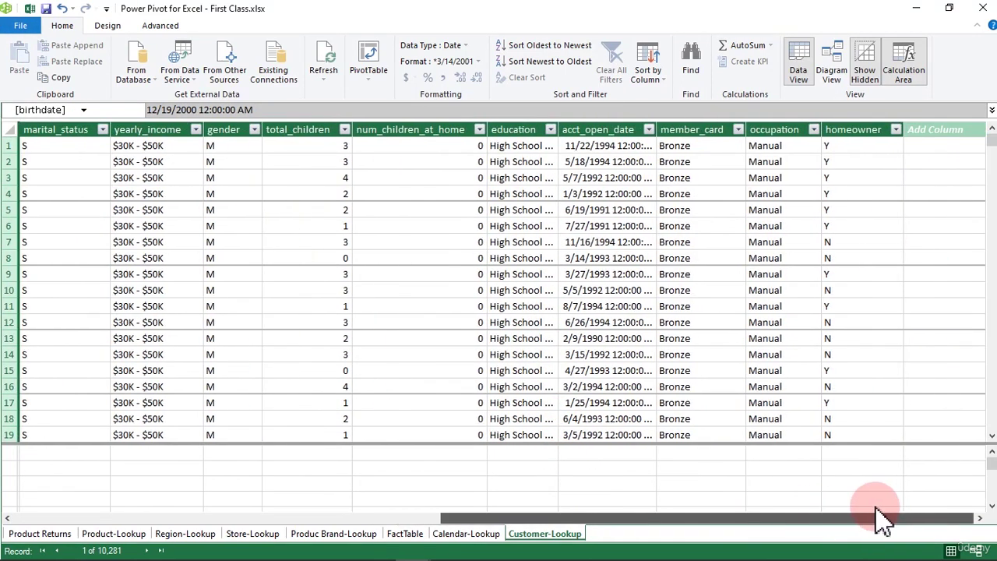
{"action": "left_click", "coordinate": [937, 141]}
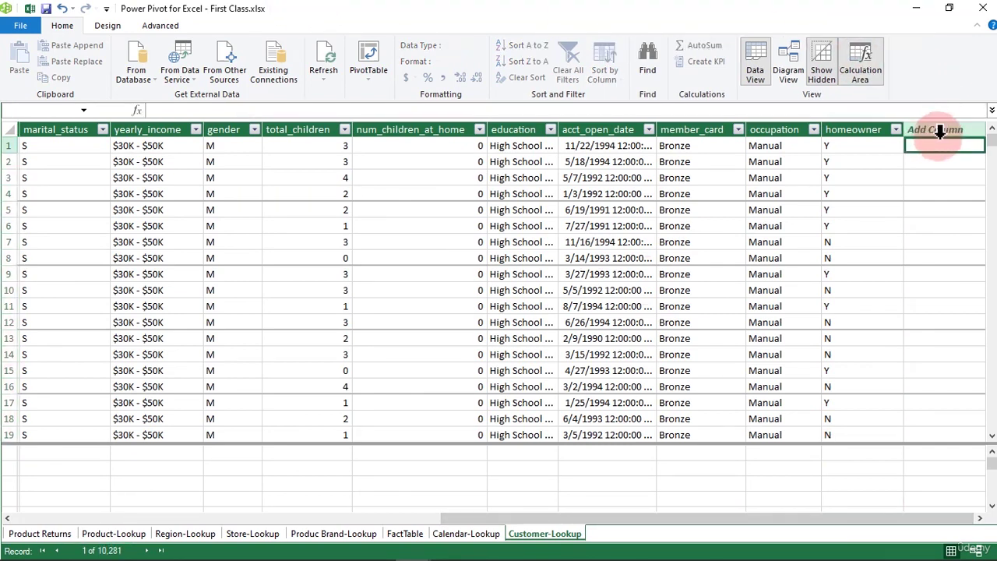
{"action": "left_click", "coordinate": [241, 109]}
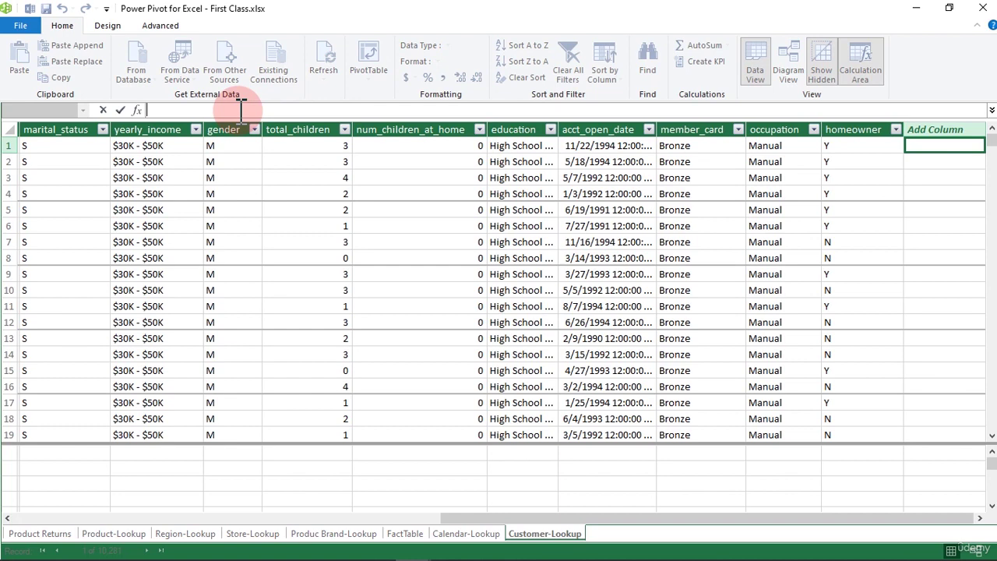
{"action": "type", "text": "="}
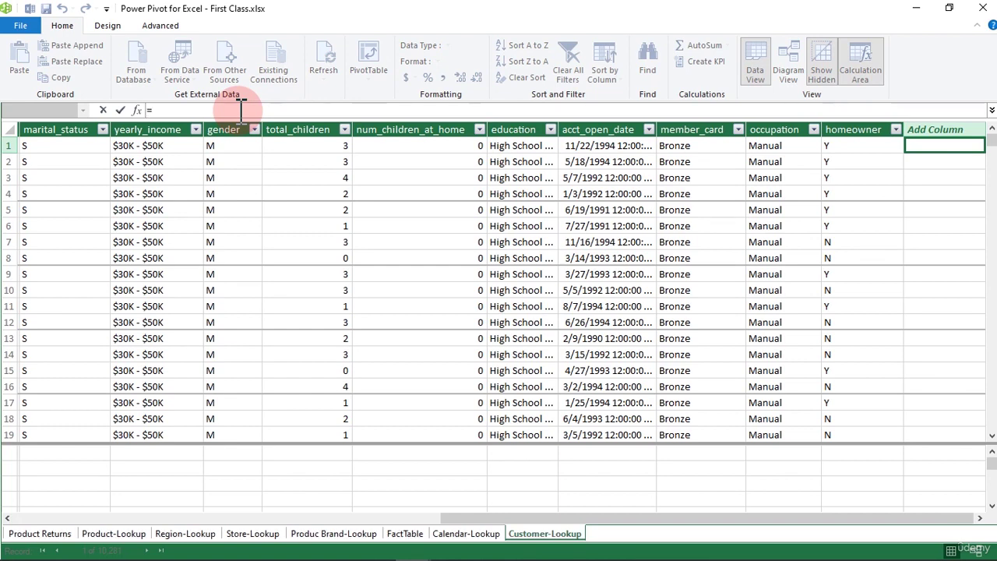
{"action": "type", "text": "date"}
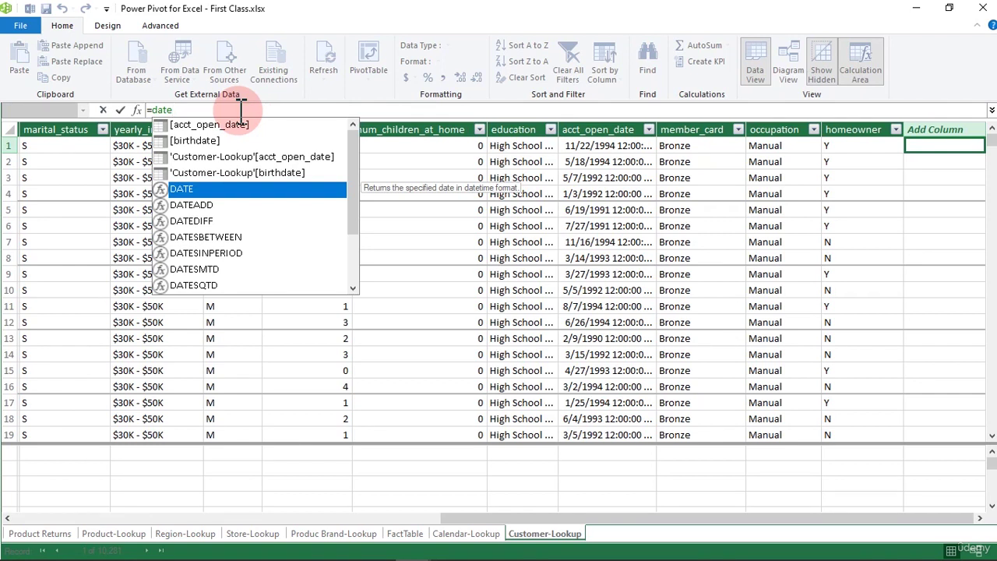
{"action": "key", "text": "Down"}
{"action": "key", "text": "Down"}
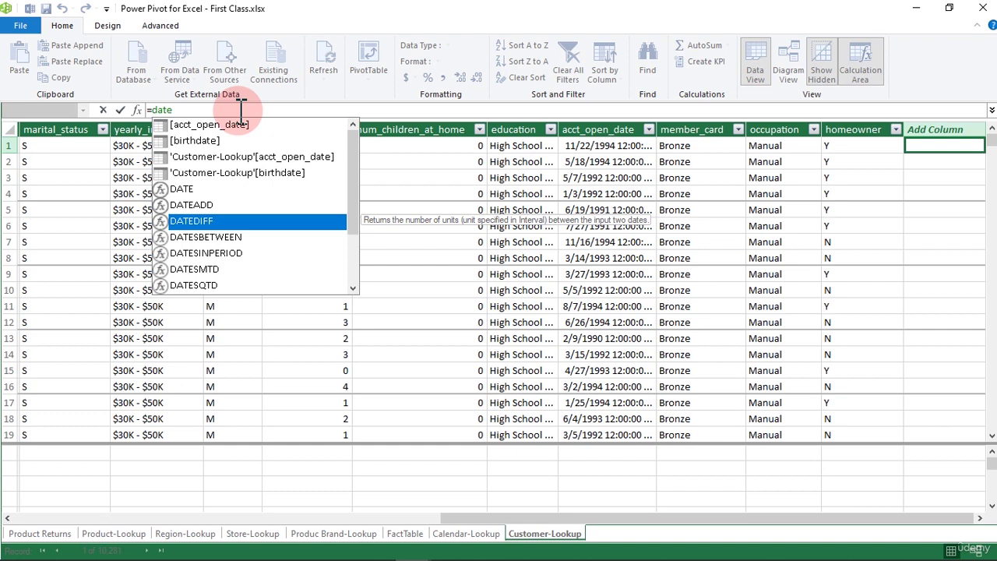
{"action": "key", "text": "Tab"}
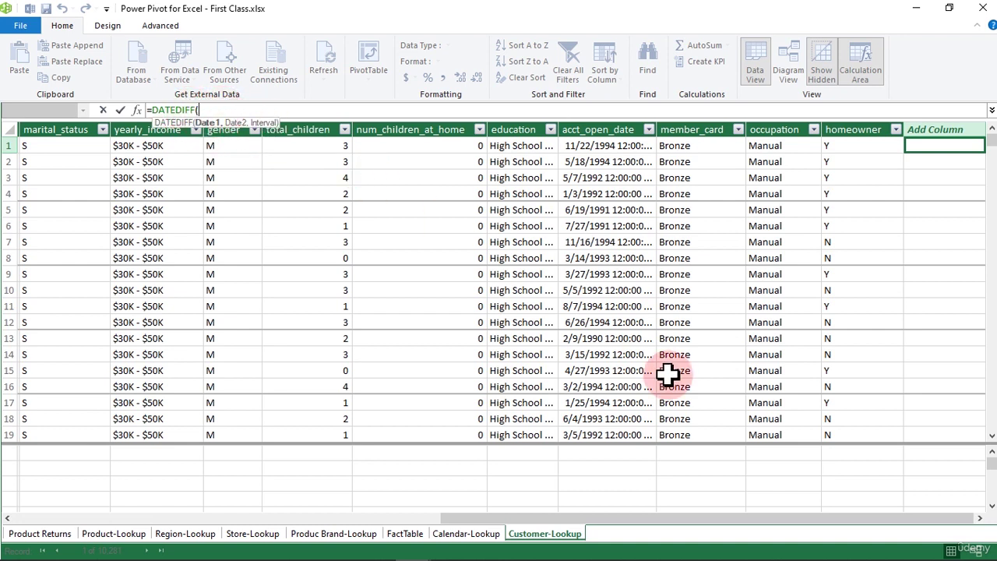
{"action": "left_click_drag", "start_coordinate": [792, 514], "coordinate": [503, 530]}
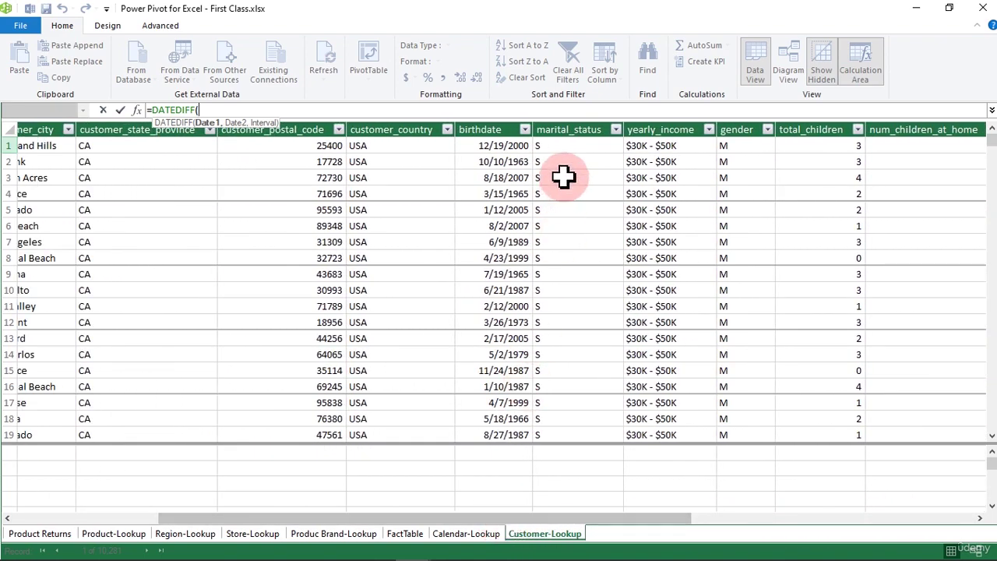
{"action": "left_click", "coordinate": [499, 130]}
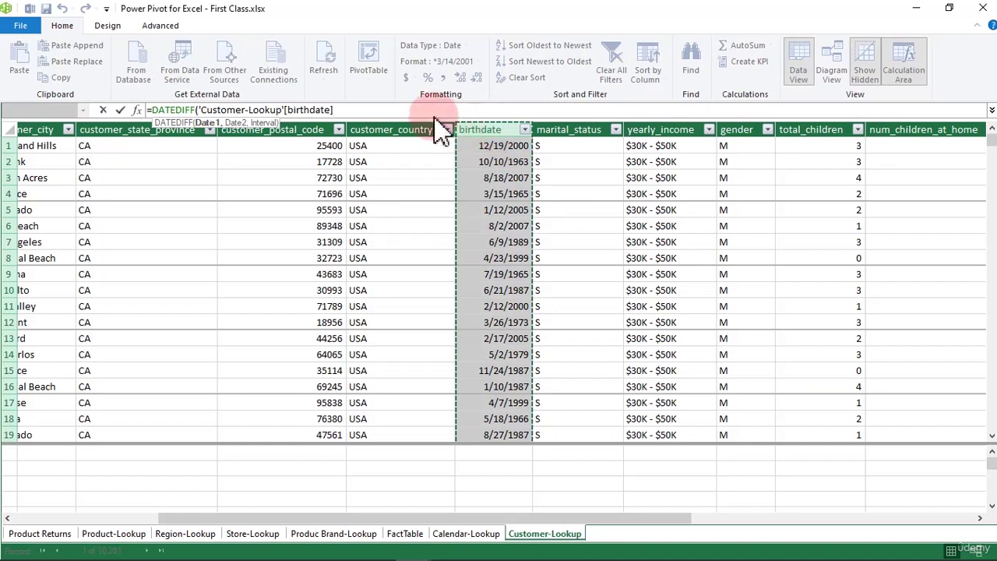
{"action": "left_click", "coordinate": [356, 109]}
{"action": "key", "text": "BackSpace"}
{"action": "key", "text": "BackSpace"}
{"action": "key", "text": "BackSpace"}
{"action": "key", "text": "BackSpace"}
{"action": "key", "text": "BackSpace"}
{"action": "key", "text": "BackSpace"}
{"action": "key", "text": "BackSpace"}
{"action": "key", "text": "BackSpace"}
{"action": "key", "text": "BackSpace"}
{"action": "key", "text": "BackSpace"}
{"action": "key", "text": "BackSpace"}
{"action": "key", "text": "BackSpace"}
{"action": "key", "text": "BackSpace"}
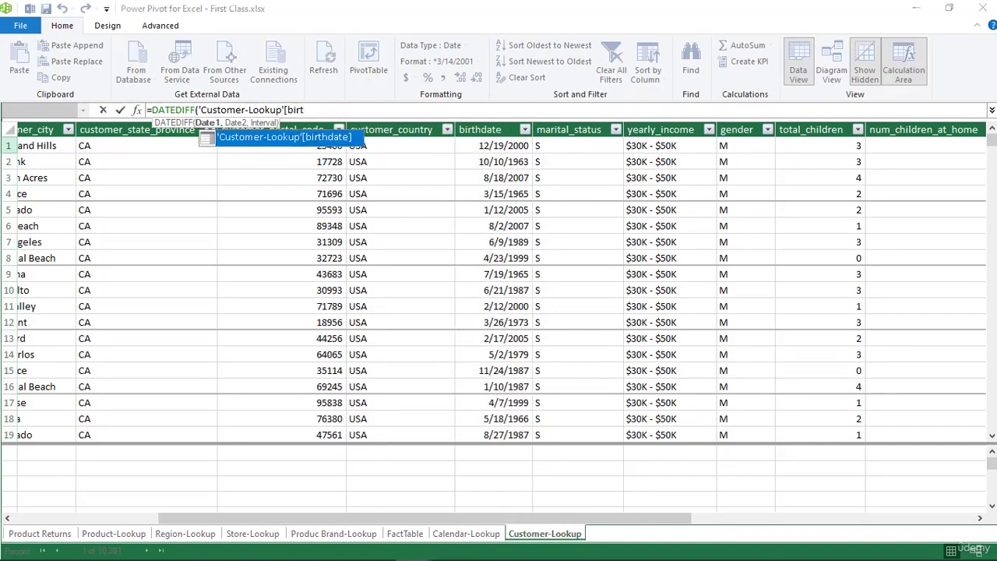
{"action": "key", "text": "BackSpace"}
{"action": "key", "text": "BackSpace"}
{"action": "key", "text": "BackSpace"}
{"action": "key", "text": "BackSpace"}
{"action": "key", "text": "BackSpace"}
{"action": "key", "text": "BackSpace"}
{"action": "key", "text": "BackSpace"}
{"action": "key", "text": "BackSpace"}
{"action": "key", "text": "BackSpace"}
{"action": "key", "text": "BackSpace"}
{"action": "key", "text": "BackSpace"}
{"action": "key", "text": "BackSpace"}
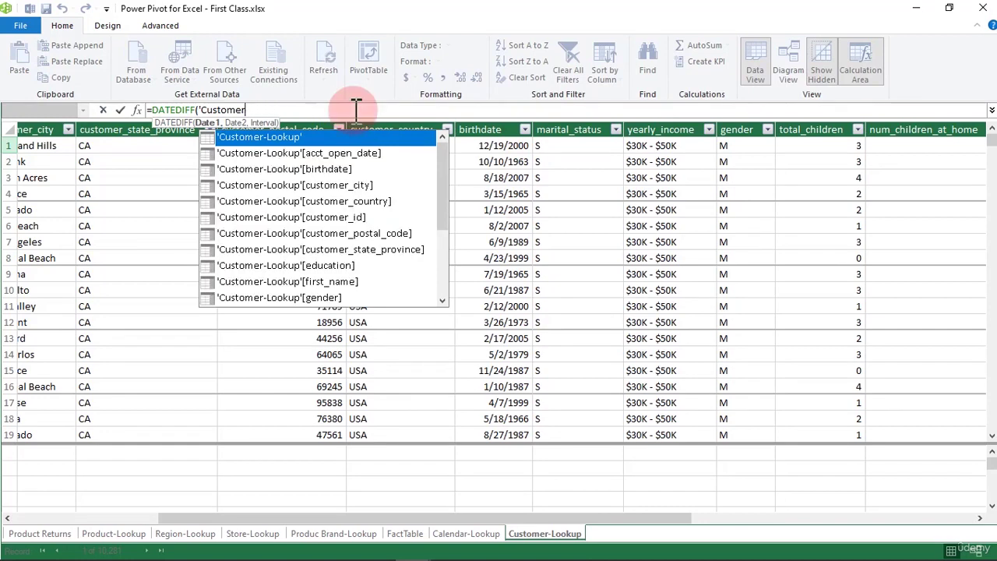
{"action": "key", "text": "BackSpace"}
{"action": "key", "text": "BackSpace"}
{"action": "key", "text": "BackSpace"}
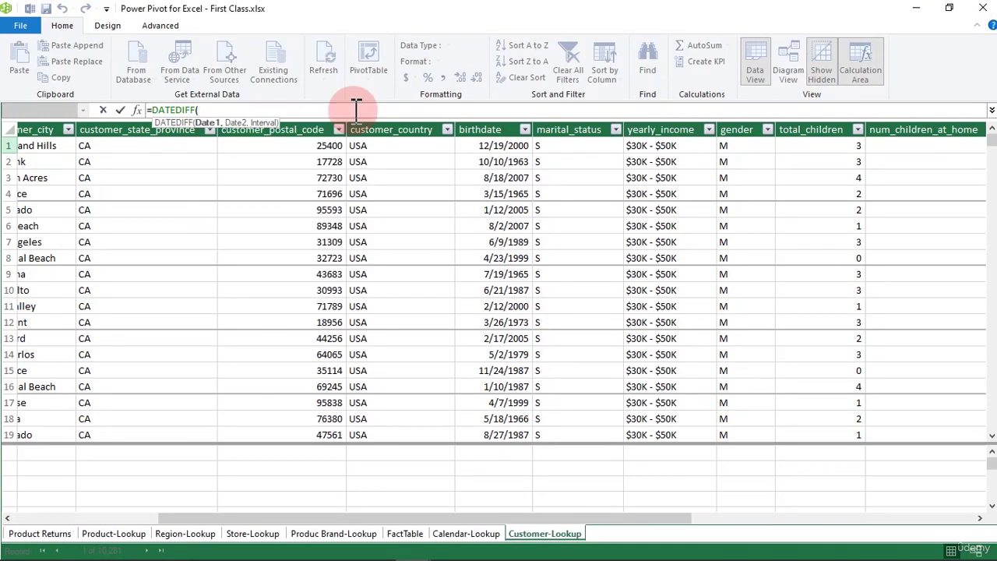
Step: Enter 'Customer-Lookup'[birthdate] as the first date of the DATEDIFF formula
{"action": "type", "text": "bi"}
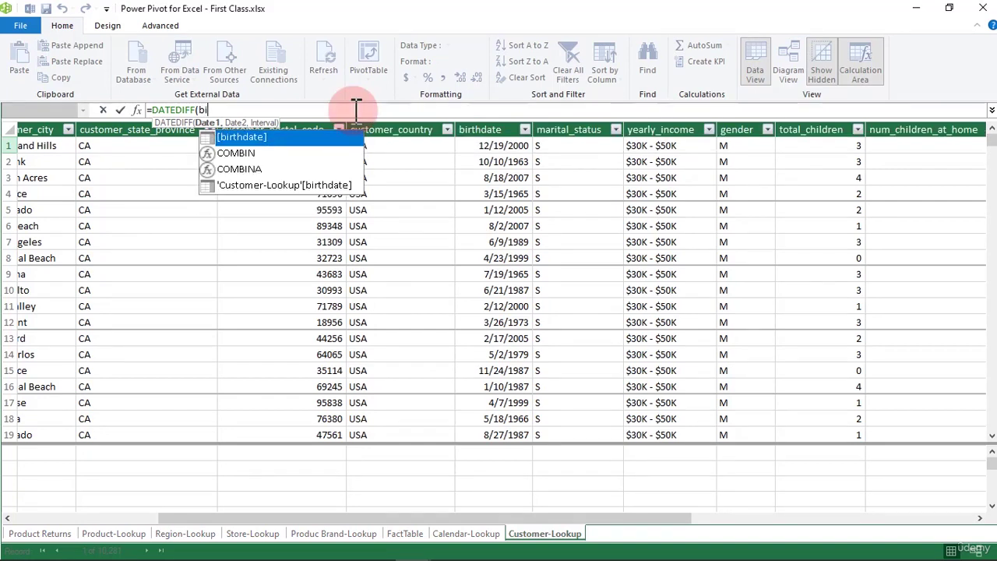
{"action": "key", "text": "Down"}
{"action": "key", "text": "Down"}
{"action": "key", "text": "Down"}
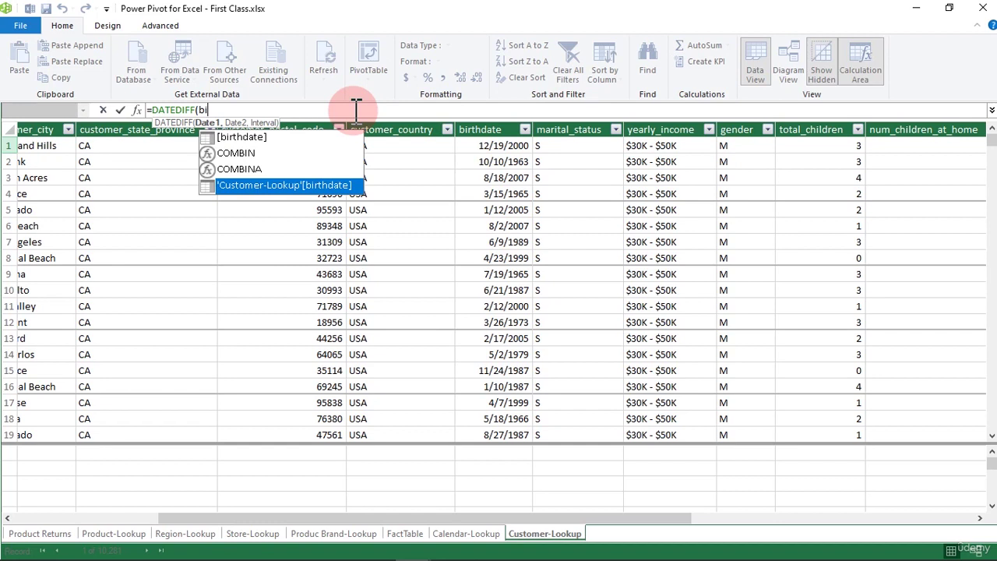
{"action": "key", "text": "Tab"}
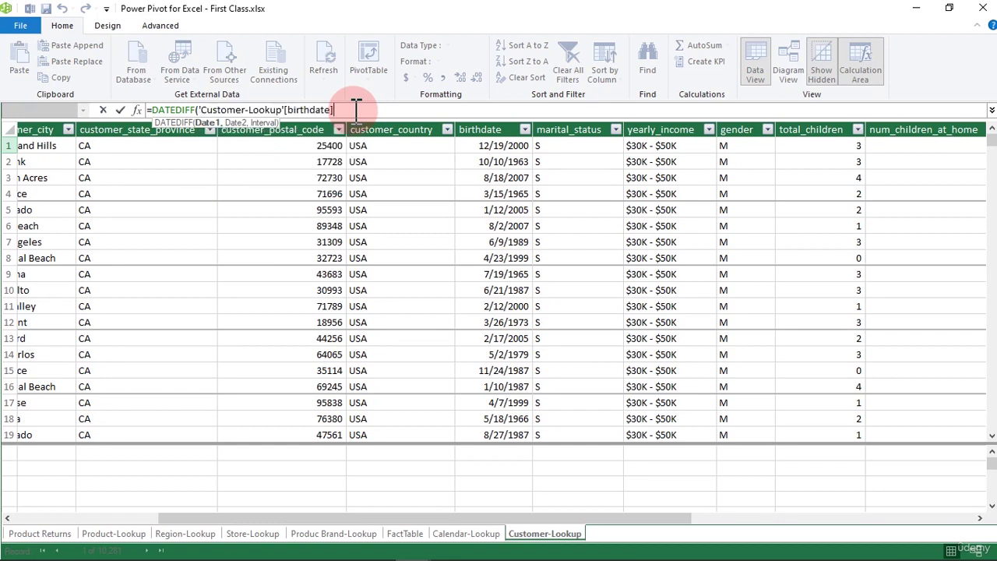
{"action": "type", "text": ","}
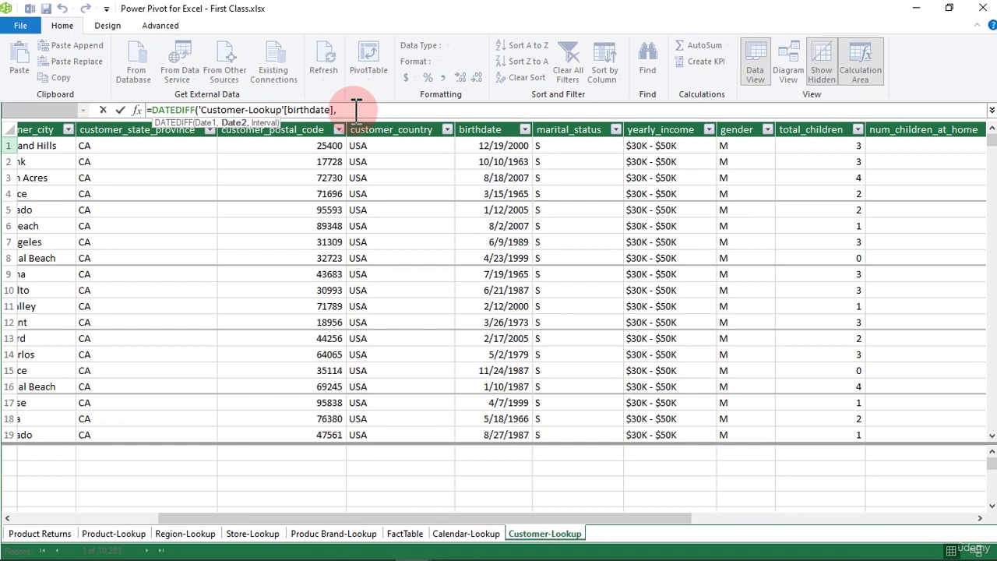
Step: Complete the DATEDIFF formula with TODAY() as the second date and YEAR as the interval, and commit it
{"action": "type", "text": "toda"}
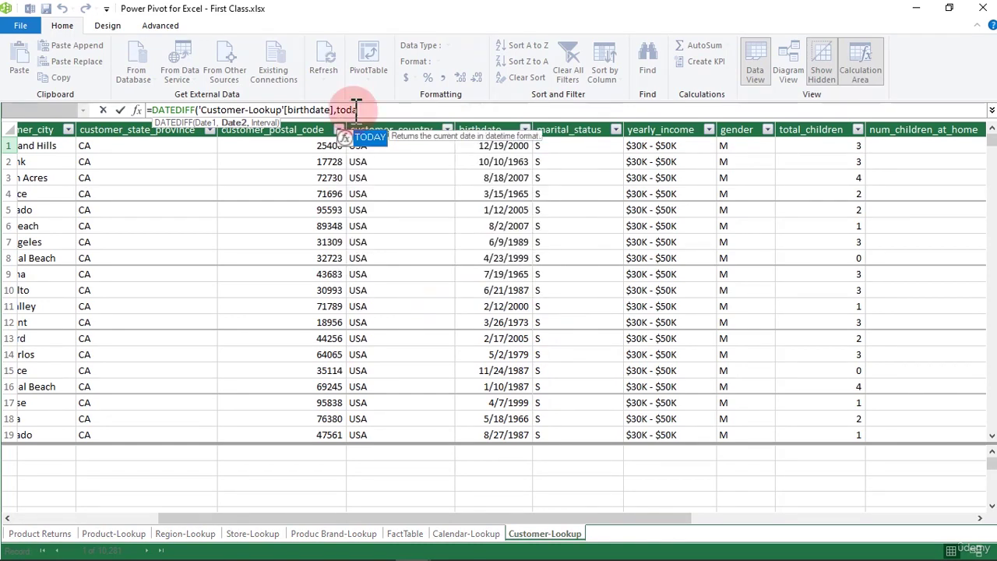
{"action": "key", "text": "Tab"}
{"action": "type", "text": ")"}
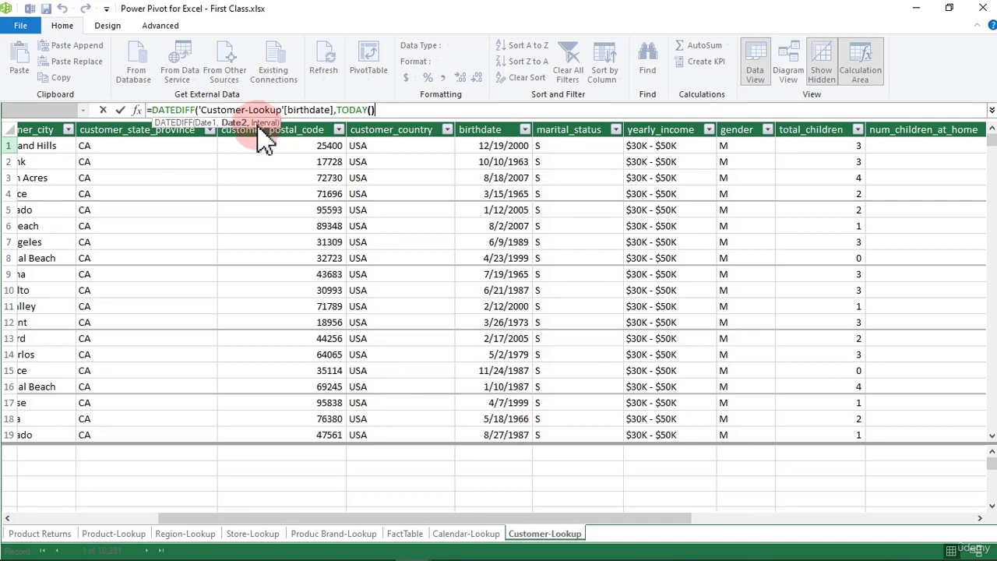
{"action": "type", "text": ","}
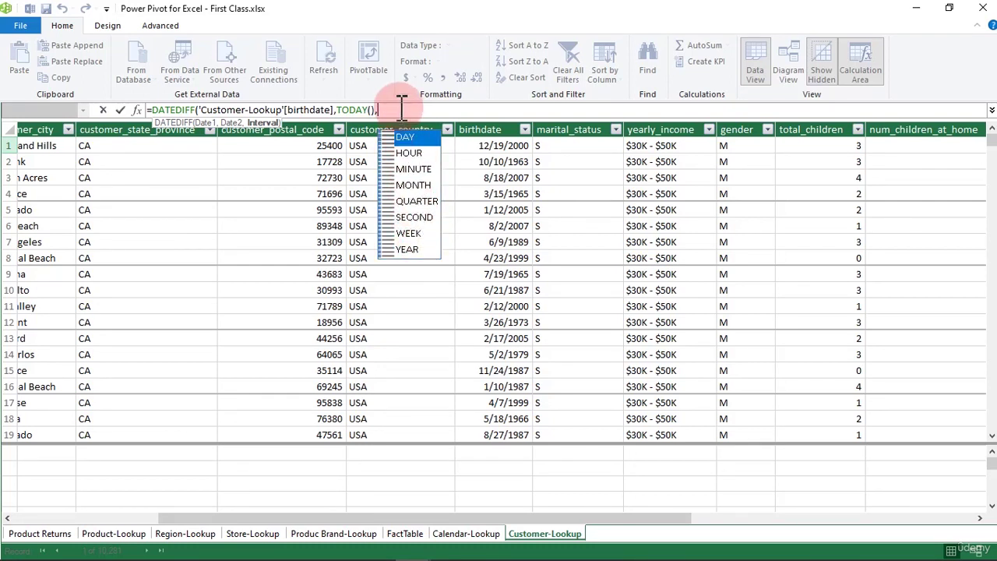
{"action": "type", "text": "y"}
{"action": "key", "text": "Tab"}
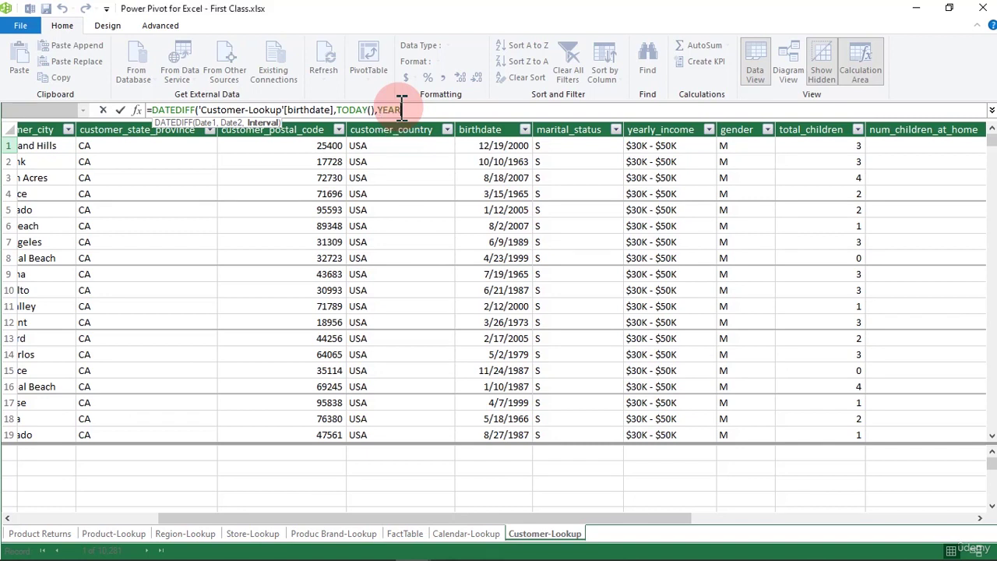
{"action": "type", "text": ")"}
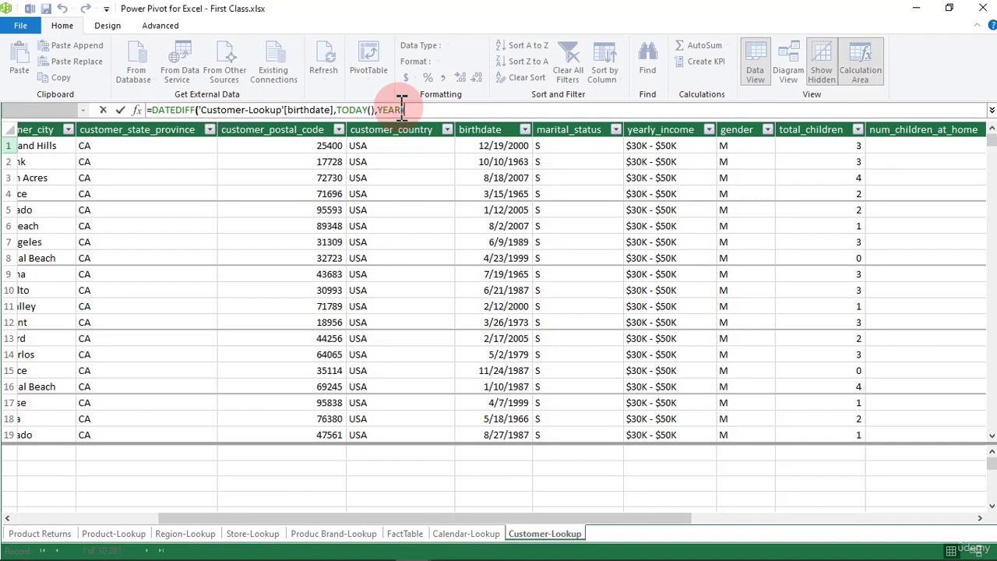
{"action": "key", "text": "Return"}
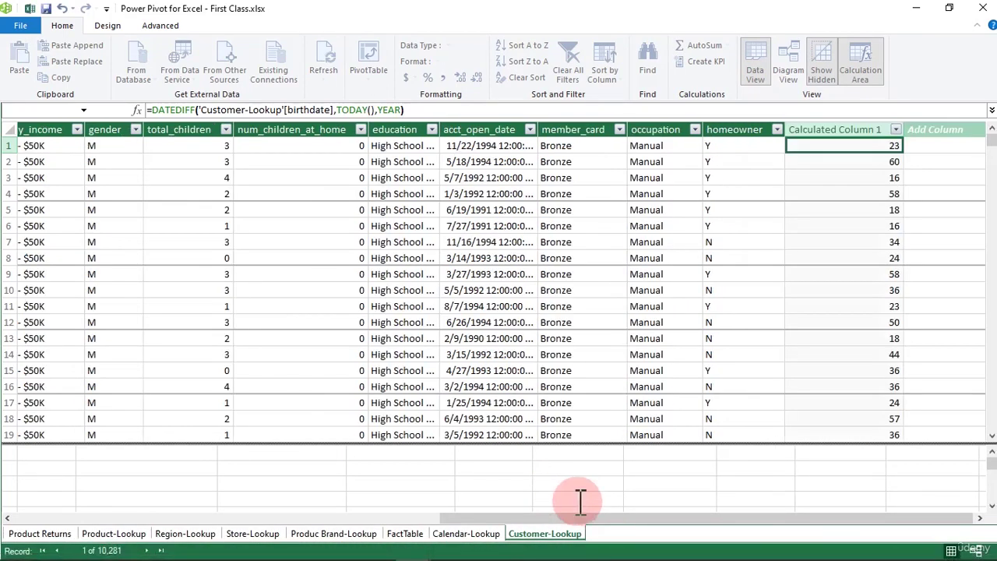
Step: Rename the new calculated column as Customer Age
{"action": "double_click", "coordinate": [859, 129]}
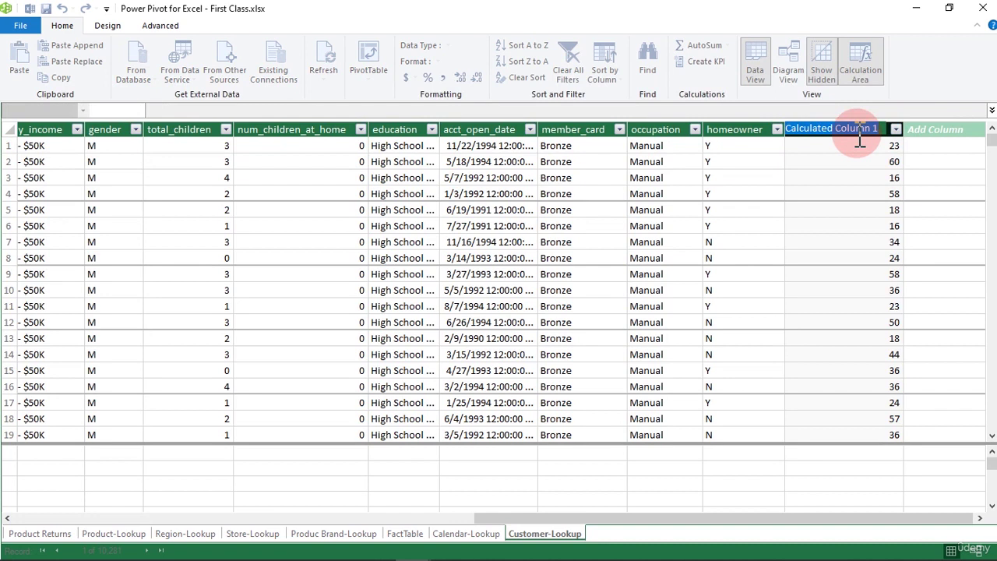
{"action": "type", "text": "C"}
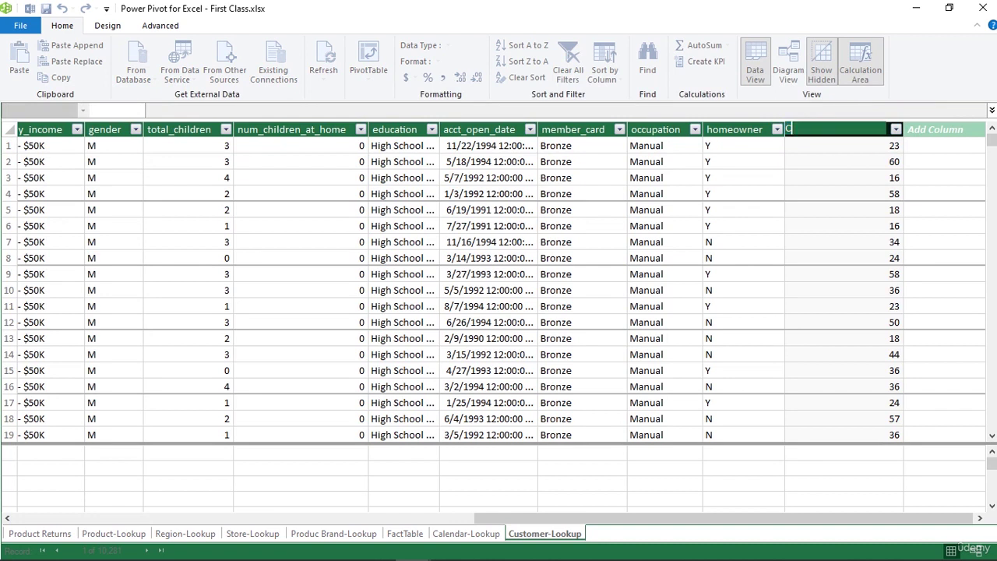
{"action": "type", "text": "ustomer Age"}
{"action": "key", "text": "Return"}
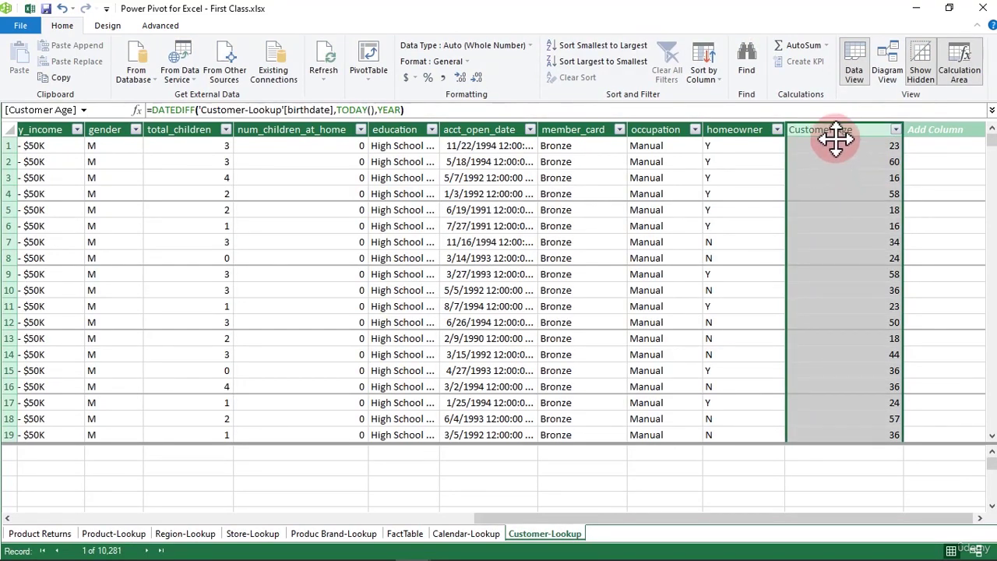
Step: Copy the Customer Age column's whole formula into the empty column beside it
{"action": "left_click", "coordinate": [825, 148]}
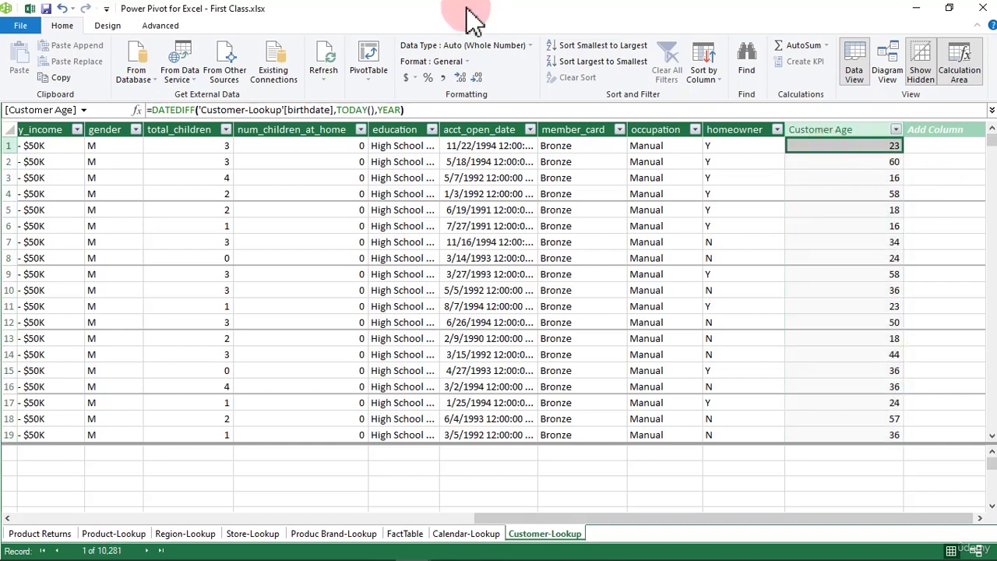
{"action": "left_click", "coordinate": [425, 109]}
{"action": "left_click_drag", "start_coordinate": [425, 110], "coordinate": [138, 132]}
{"action": "key", "text": "ctrl+c"}
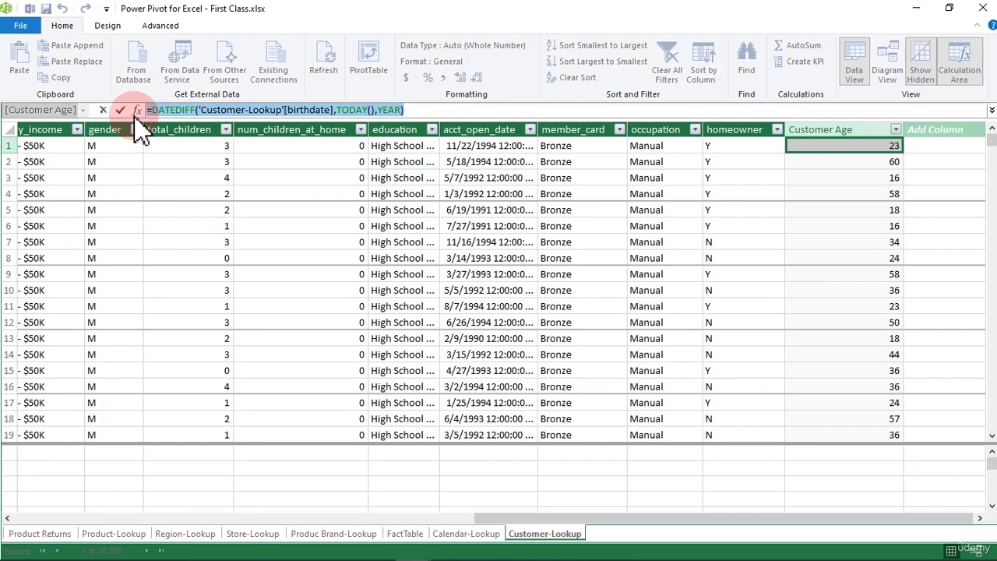
{"action": "left_click", "coordinate": [934, 130]}
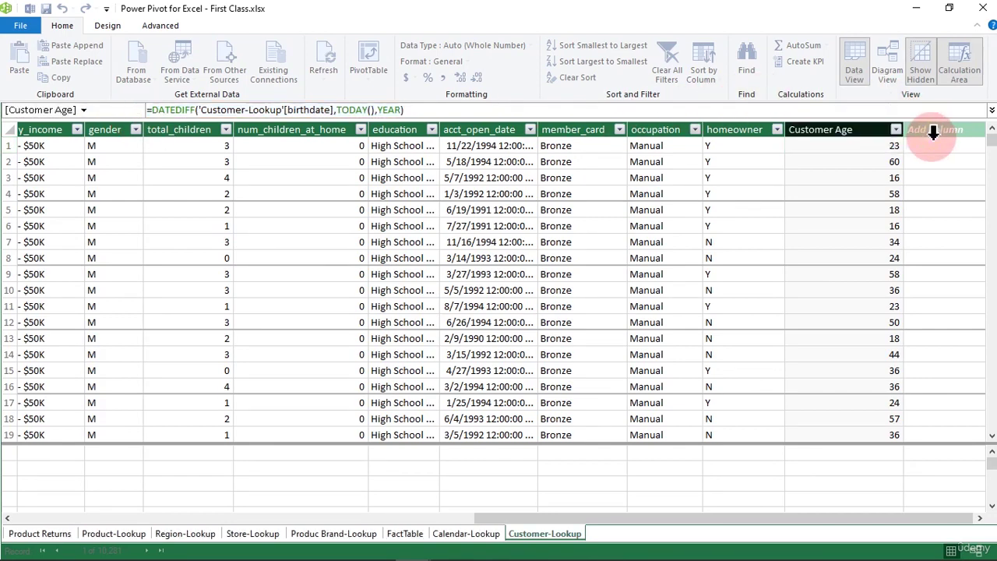
{"action": "left_click", "coordinate": [294, 110]}
{"action": "key", "text": "ctrl+v"}
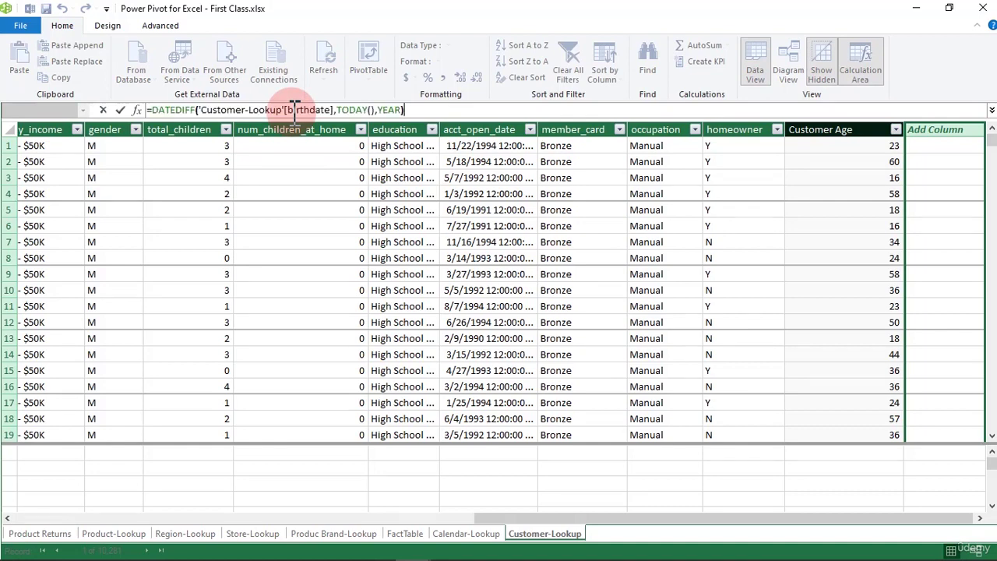
Step: Replace the copied formula's interval with MONTH and commit it as =DATEDIFF('Customer-Lookup'[birthdate],TODAY(),MONTH)
{"action": "key", "text": "BackSpace"}
{"action": "key", "text": "BackSpace"}
{"action": "key", "text": "BackSpace"}
{"action": "key", "text": "BackSpace"}
{"action": "key", "text": "BackSpace"}
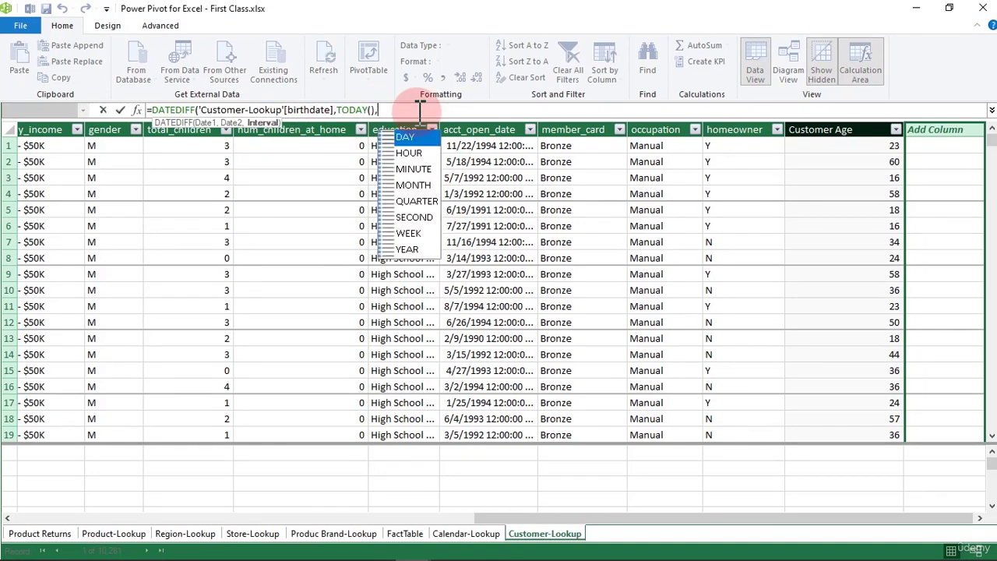
{"action": "key", "text": "Down"}
{"action": "key", "text": "Down"}
{"action": "key", "text": "Down"}
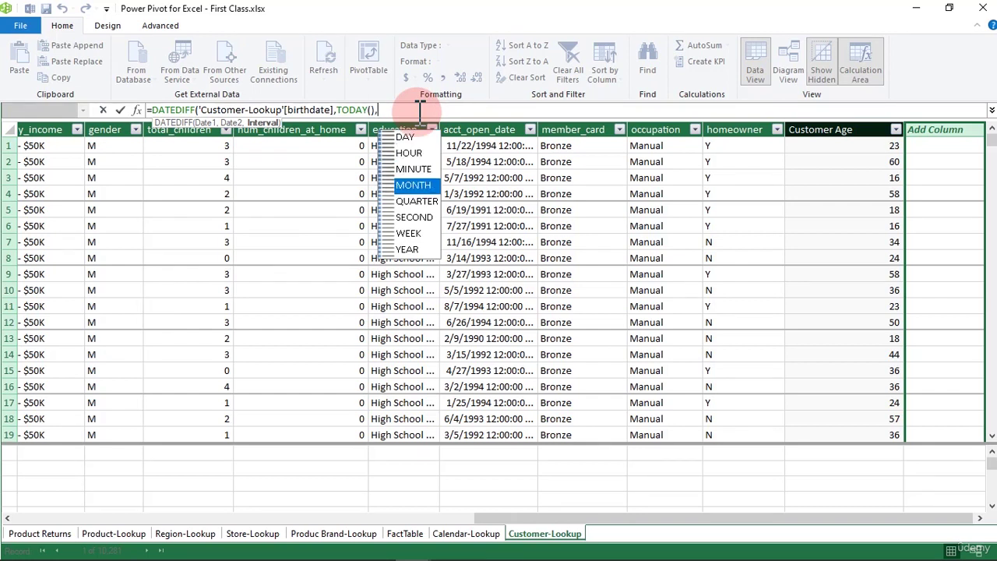
{"action": "key", "text": "Tab"}
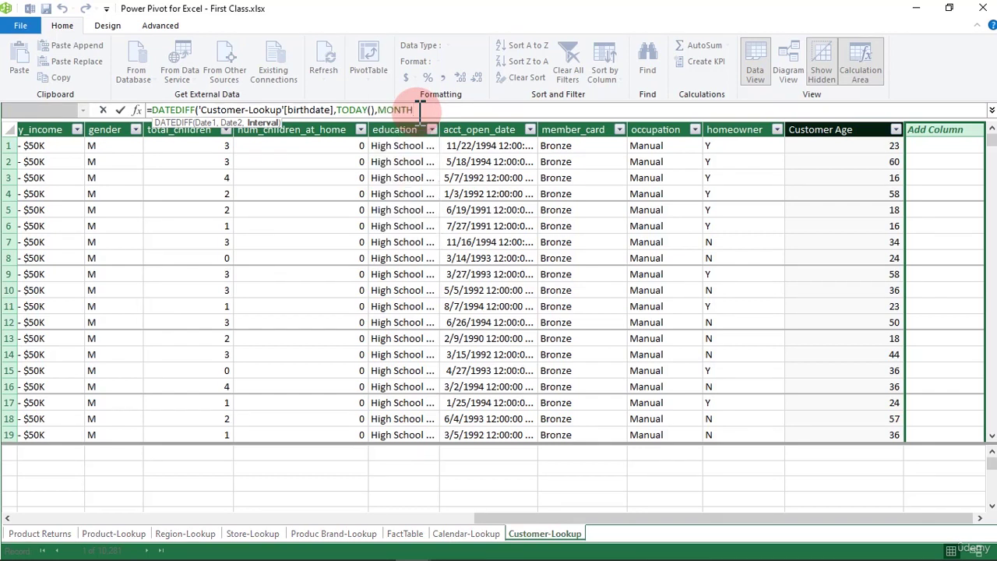
{"action": "type", "text": ")"}
{"action": "key", "text": "Return"}
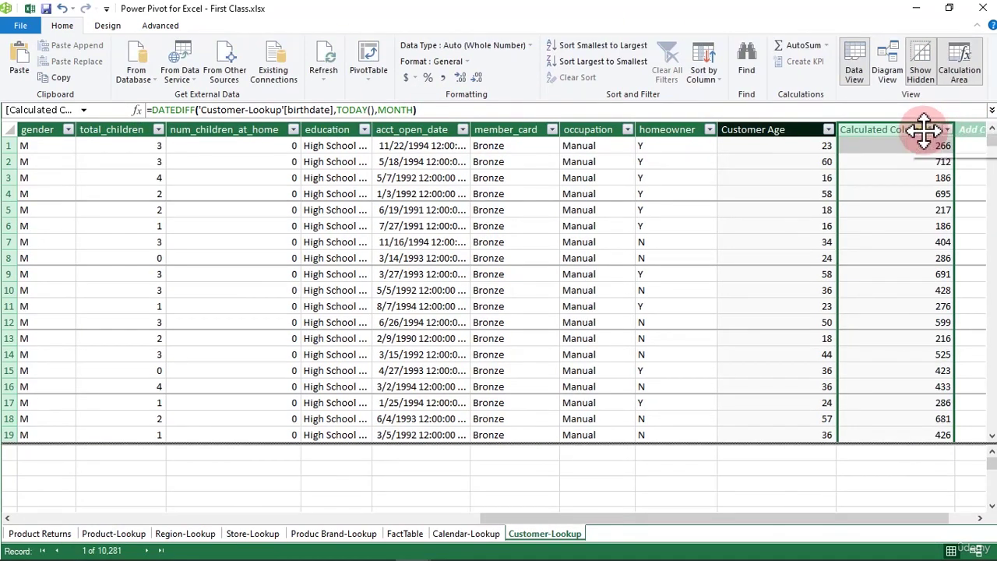
Step: Try to rename the month-based calculated column as Customer Month
{"action": "double_click", "coordinate": [925, 129]}
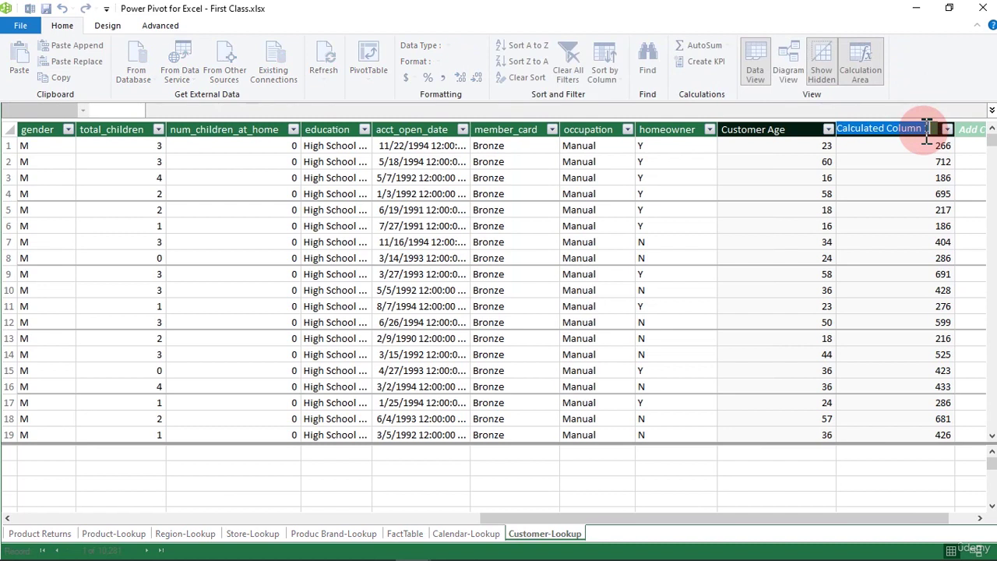
{"action": "type", "text": "Customer"}
{"action": "left_click", "coordinate": [927, 133]}
{"action": "type", "text": "Age"}
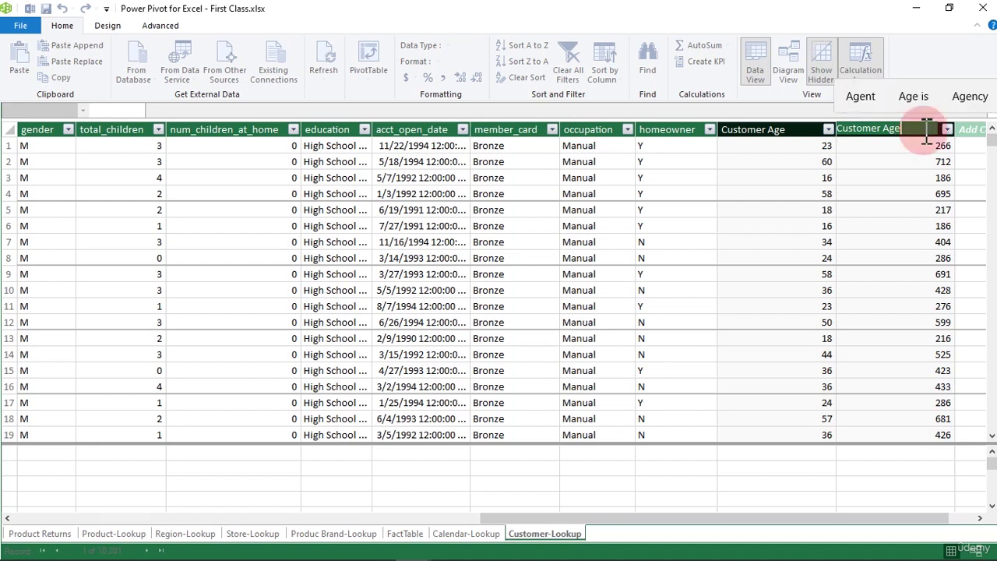
{"action": "key", "text": "BackSpace"}
{"action": "key", "text": "BackSpace"}
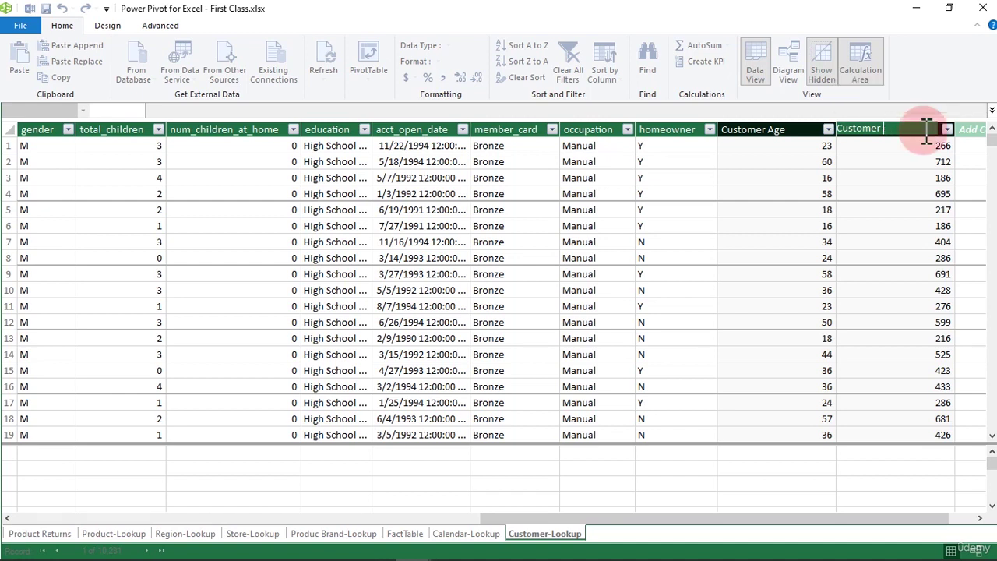
{"action": "type", "text": "Month"}
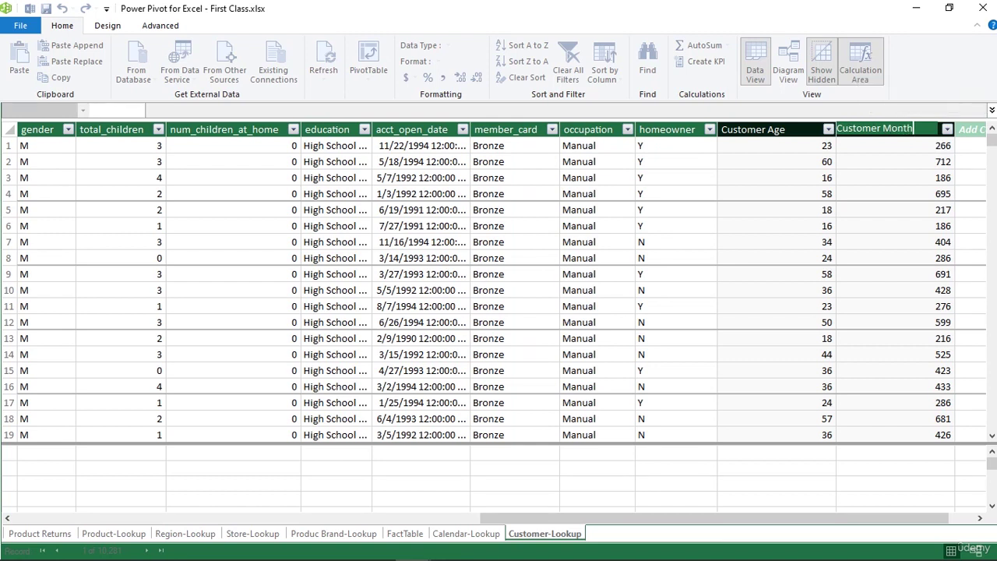
{"action": "key", "text": "Return"}
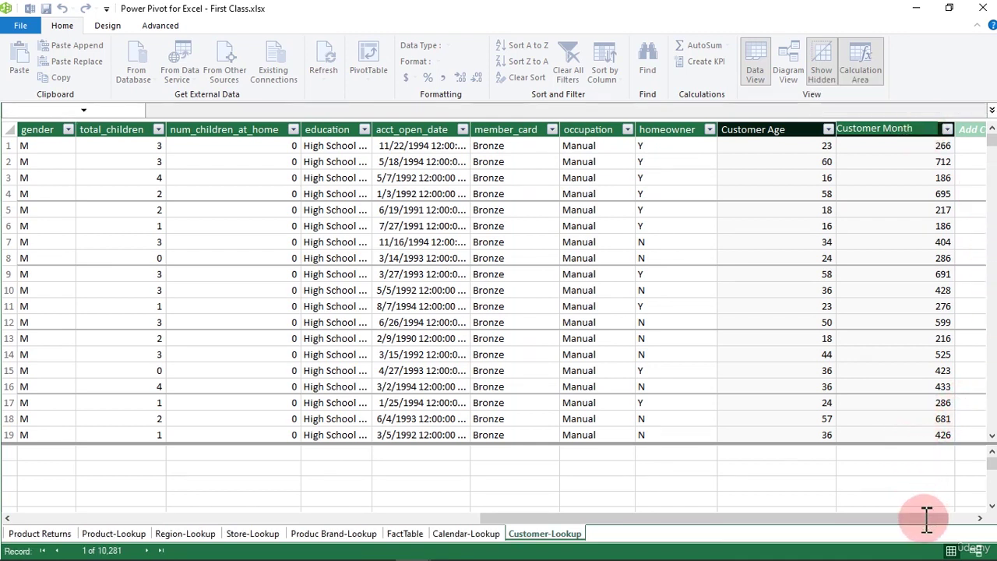
{"action": "left_click", "coordinate": [971, 134]}
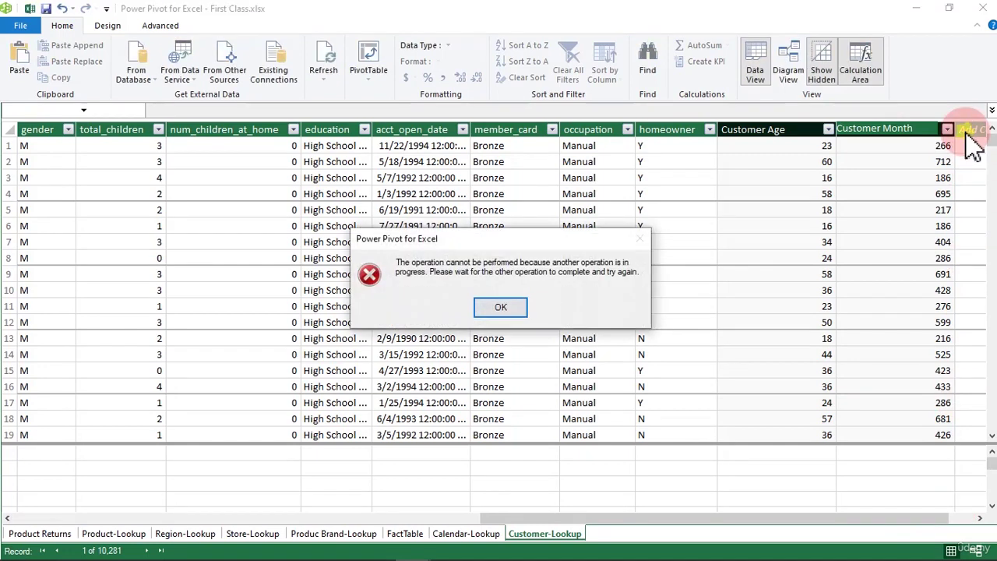
{"action": "left_click", "coordinate": [510, 312]}
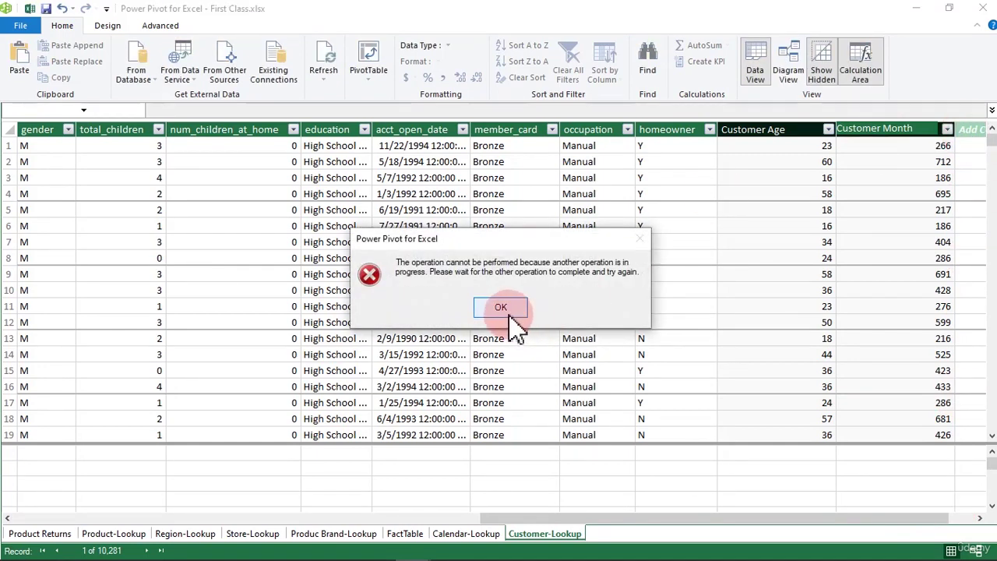
Step: Rename the month-based calculated column as C Month
{"action": "left_click", "coordinate": [900, 138]}
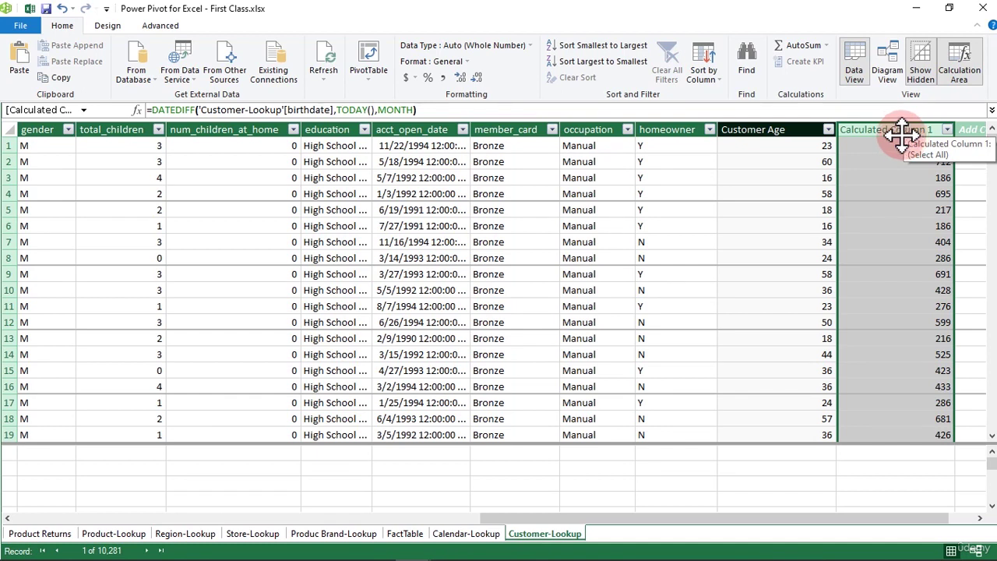
{"action": "double_click", "coordinate": [896, 130]}
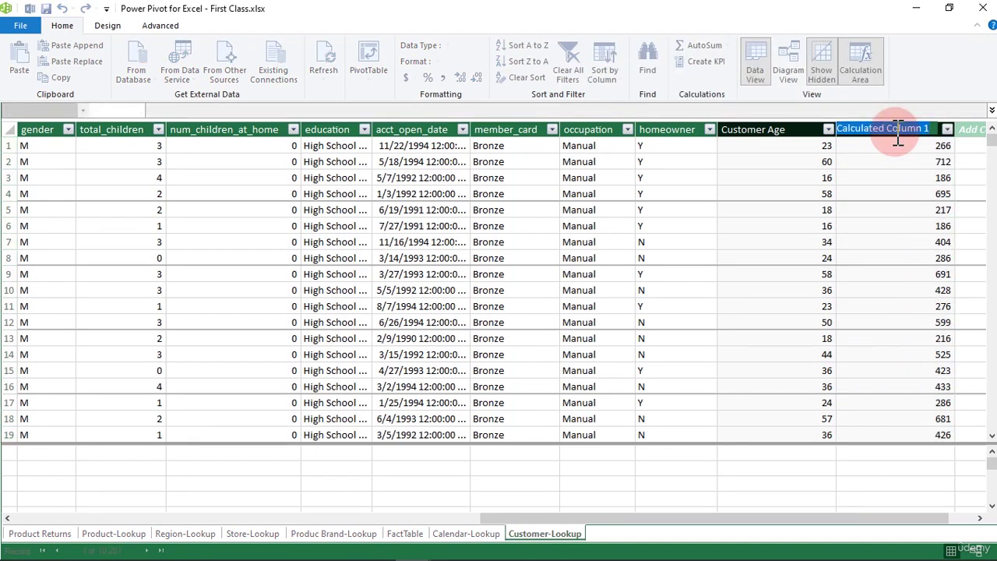
{"action": "type", "text": "C Month"}
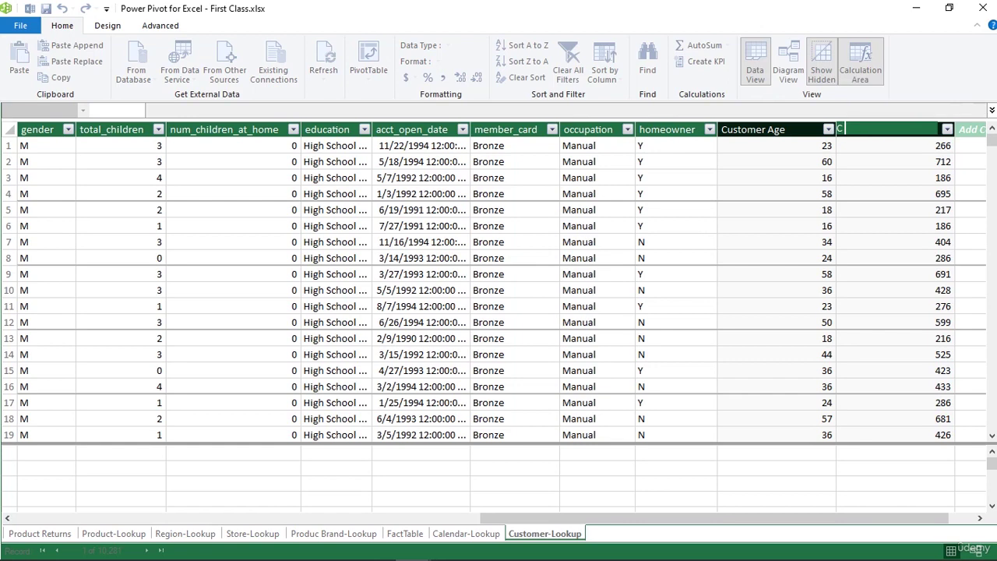
{"action": "key", "text": "Return"}
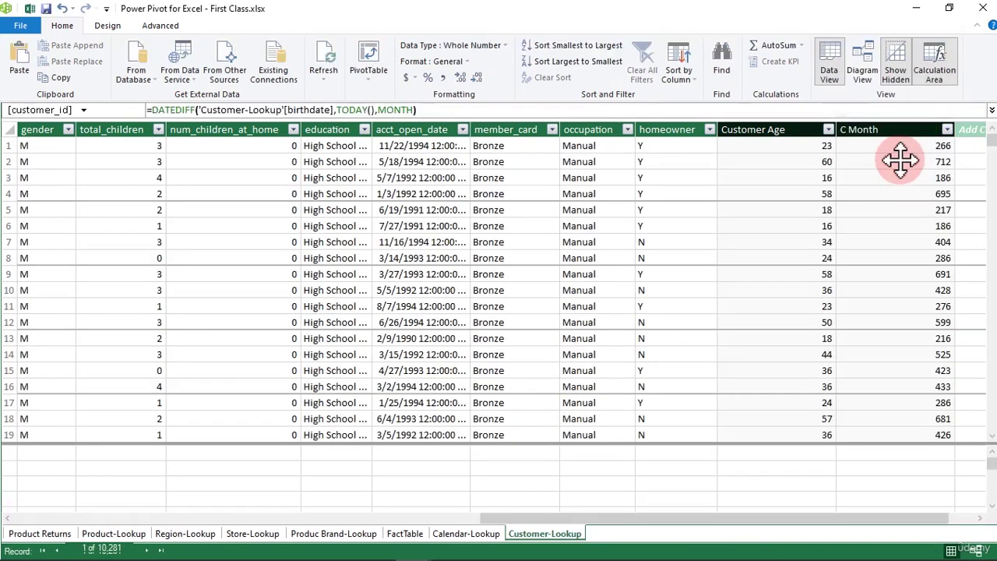
Step: Insert the copied formula =DATEDIFF('Customer-Lookup'[birthdate],TODAY(),YEAR) into the empty column beside C Month
{"action": "left_click", "coordinate": [977, 129]}
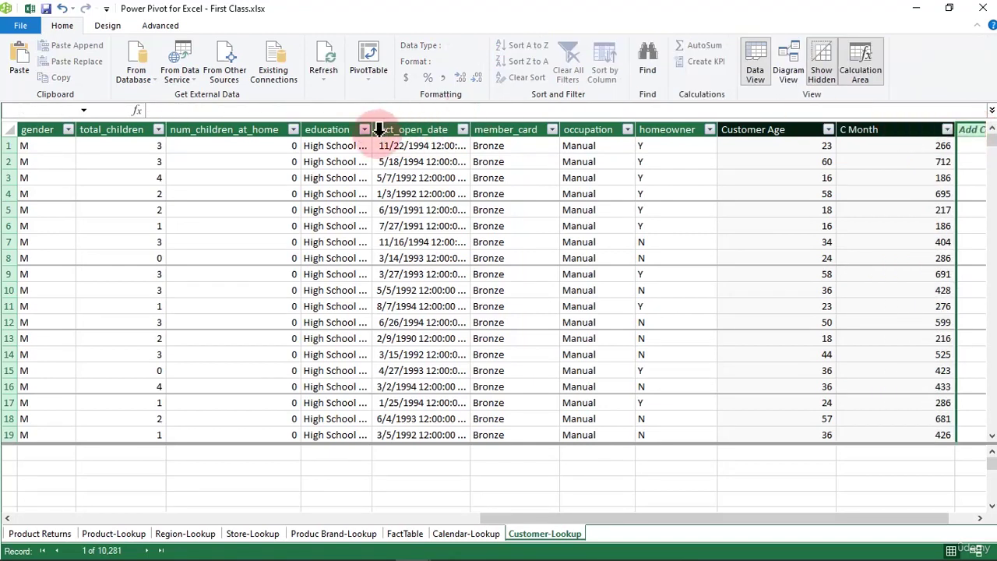
{"action": "left_click", "coordinate": [341, 109]}
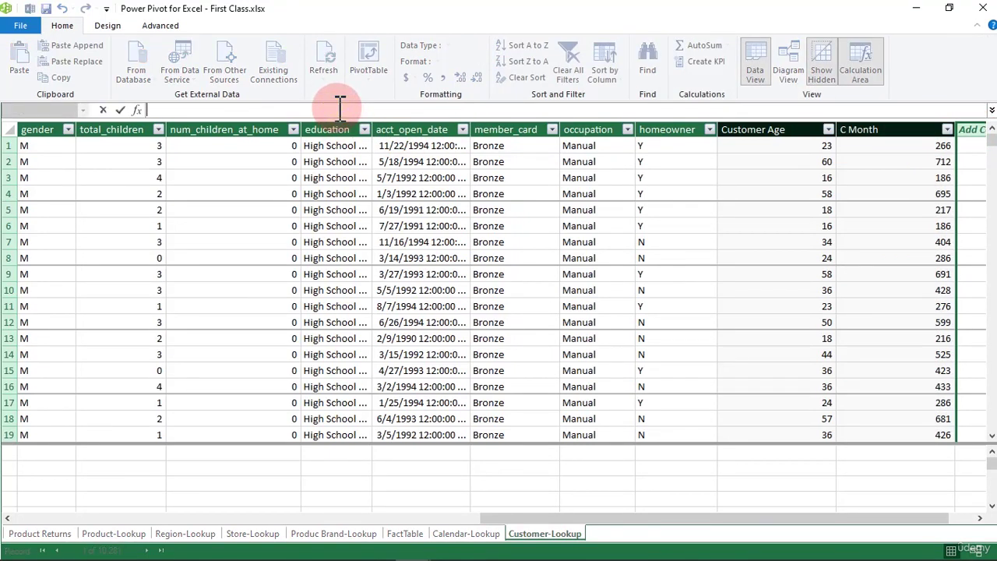
{"action": "type", "text": "=DATEDIFF('Customer-Lookup'[birthdate],TODAY(),YEAR)"}
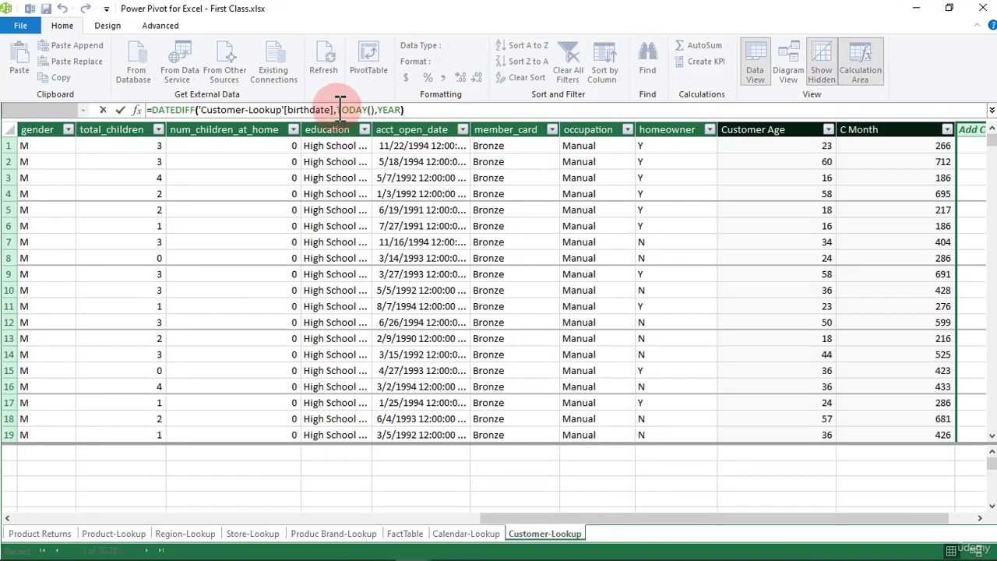
Step: Replace the formula's interval with HOUR and commit it as =DATEDIFF('Customer-Lookup'[birthdate],TODAY(),HOUR)
{"action": "key", "text": "BackSpace"}
{"action": "key", "text": "BackSpace"}
{"action": "key", "text": "BackSpace"}
{"action": "key", "text": "BackSpace"}
{"action": "key", "text": "BackSpace"}
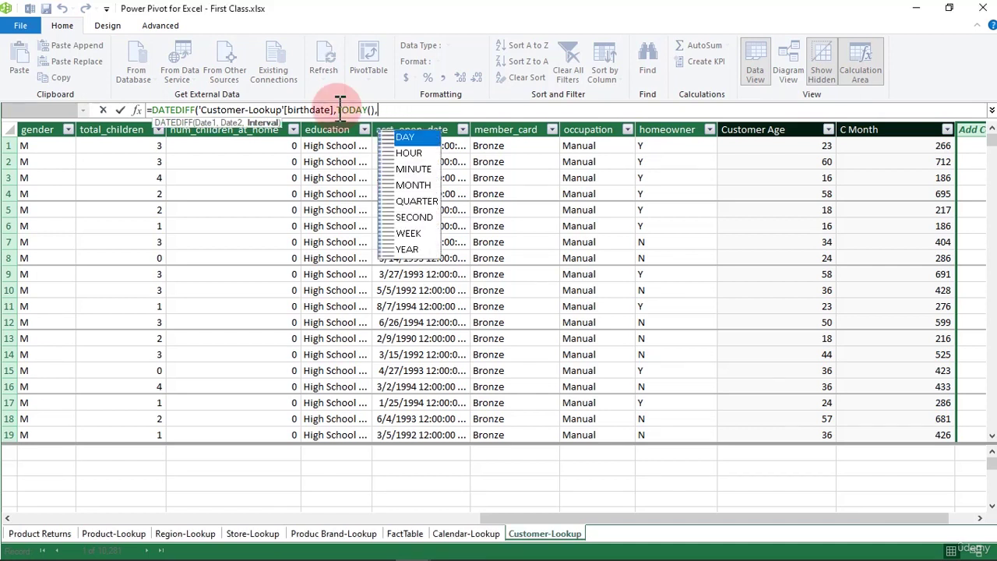
{"action": "key", "text": "Down"}
{"action": "key", "text": "Down"}
{"action": "key", "text": "Down"}
{"action": "key", "text": "Down"}
{"action": "key", "text": "Down"}
{"action": "key", "text": "Down"}
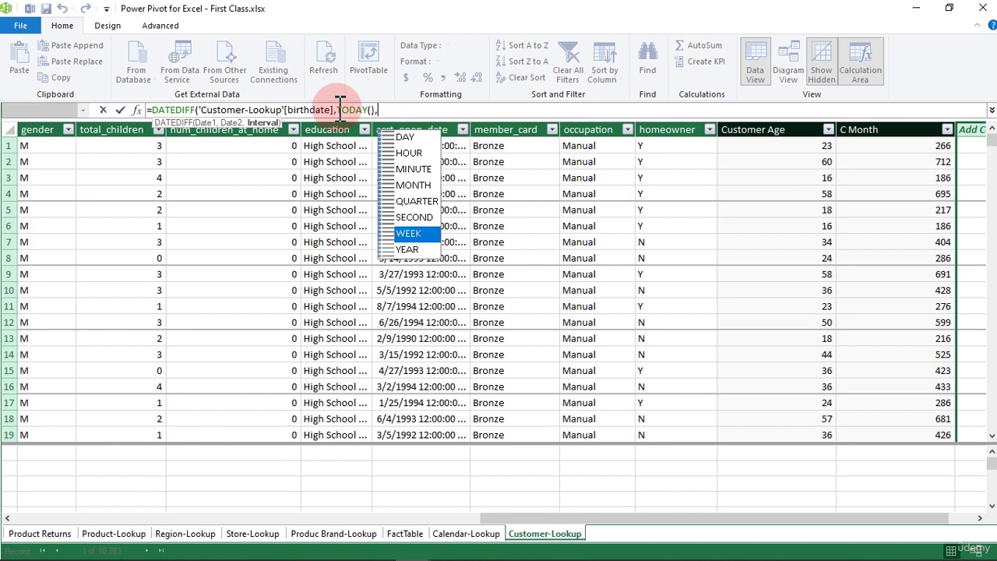
{"action": "key", "text": "Up"}
{"action": "key", "text": "Up"}
{"action": "key", "text": "Up"}
{"action": "key", "text": "Up"}
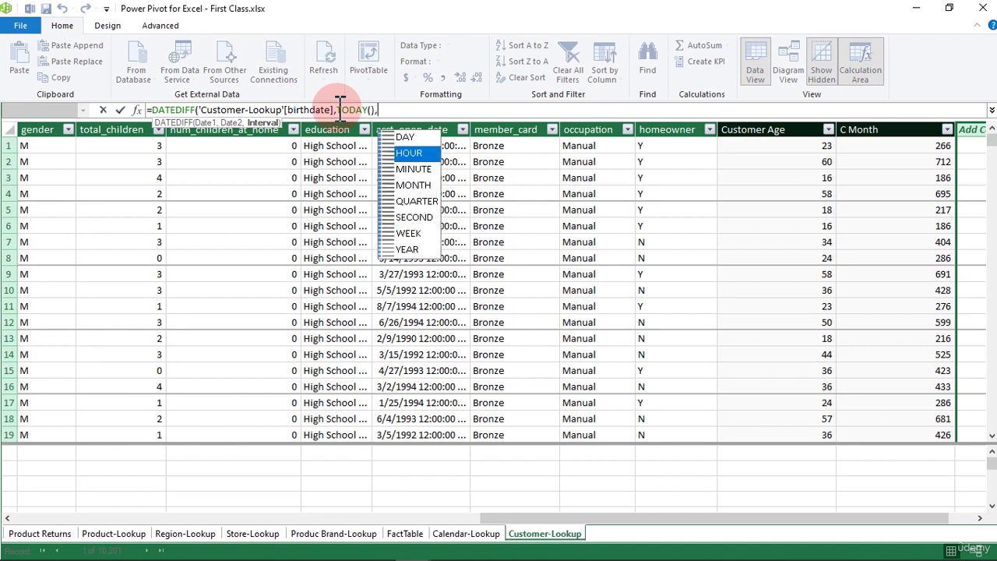
{"action": "key", "text": "Tab"}
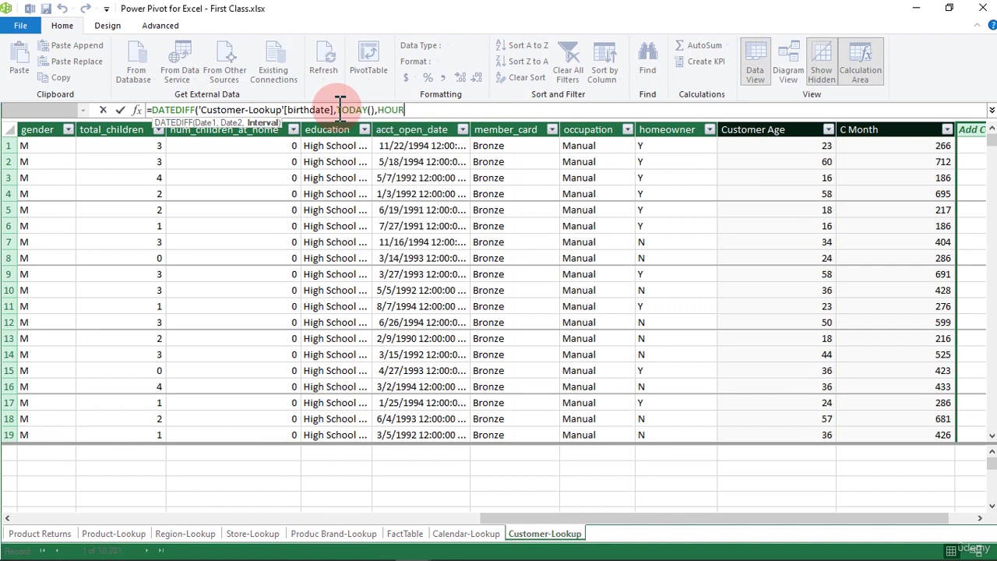
{"action": "type", "text": ")"}
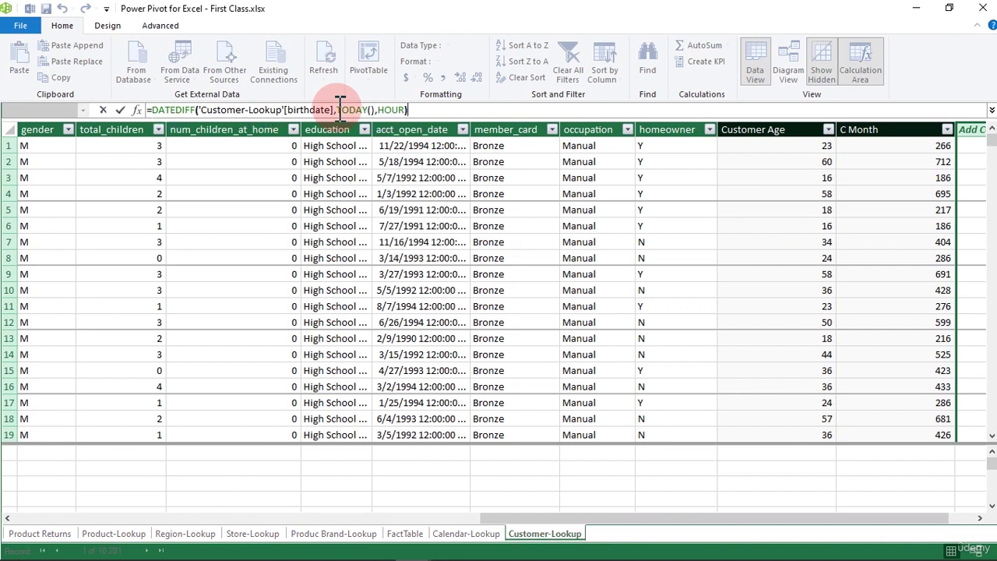
{"action": "key", "text": "Return"}
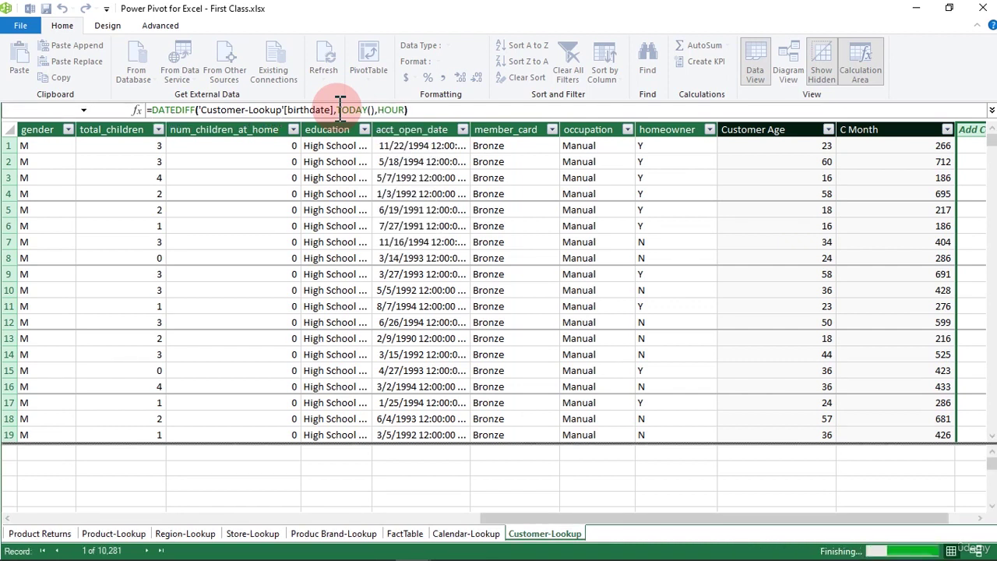
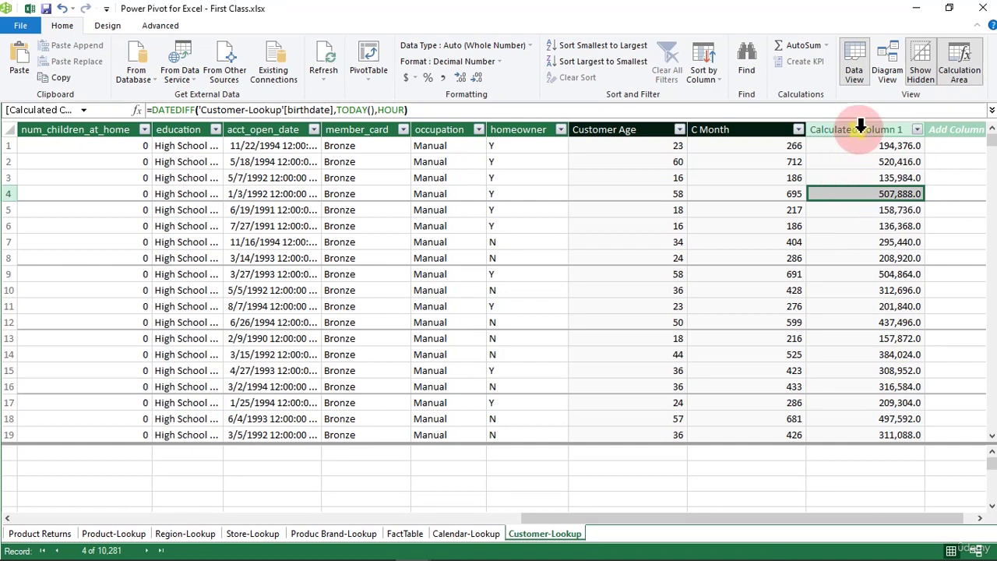
Step: Remove the decimal place from the number format of the hour-based calculated column
{"action": "left_click", "coordinate": [855, 130]}
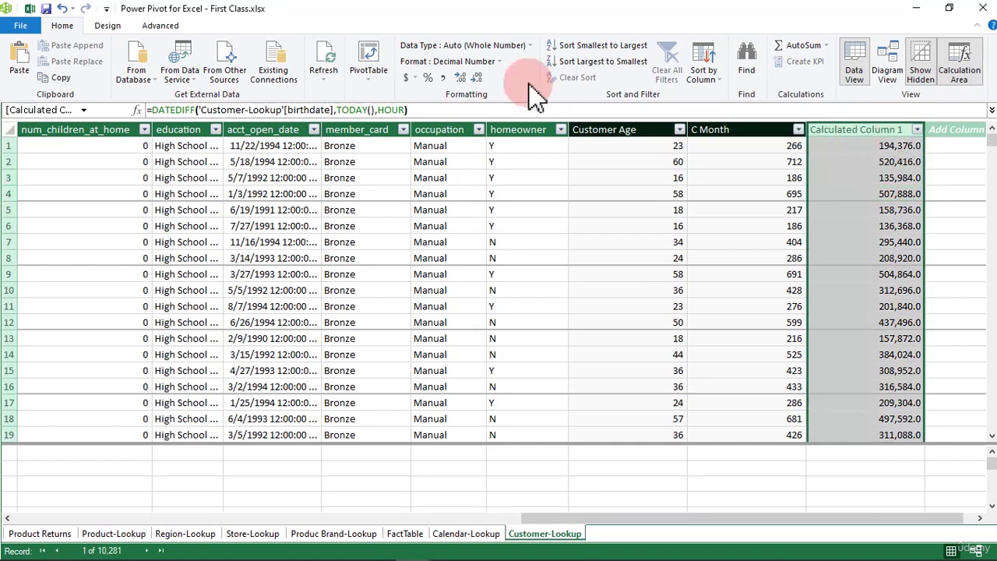
{"action": "left_click", "coordinate": [477, 78]}
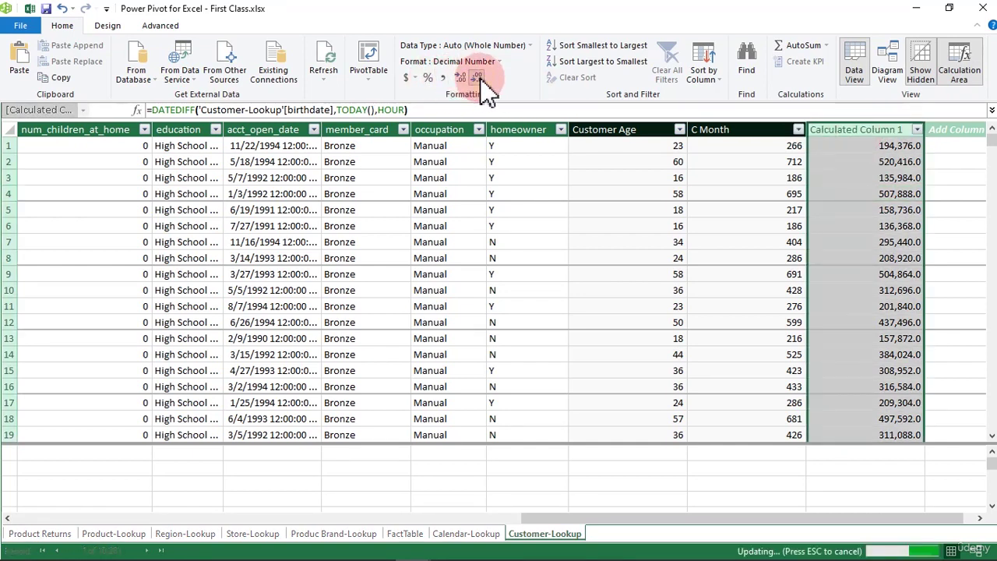
{"action": "left_click", "coordinate": [884, 179]}
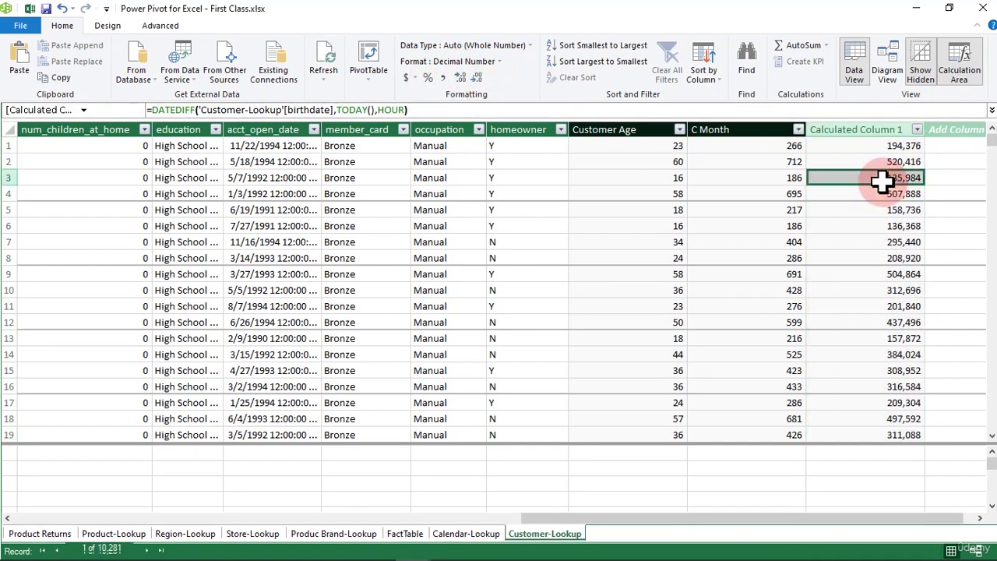
Step: Check the Customer Age values in the first four rows and the birthdate of the row 4 customer
{"action": "left_click", "coordinate": [630, 145]}
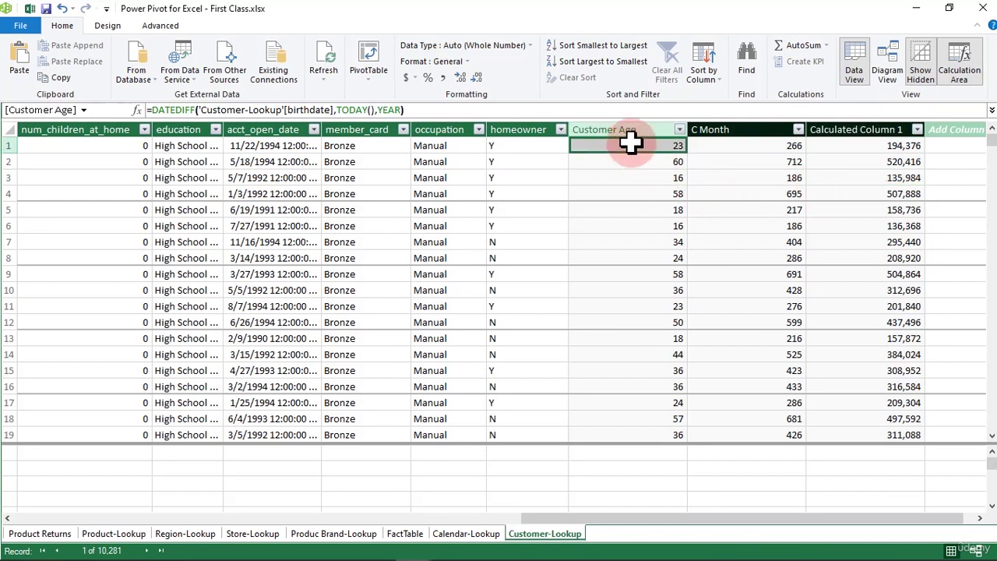
{"action": "left_click", "coordinate": [665, 162]}
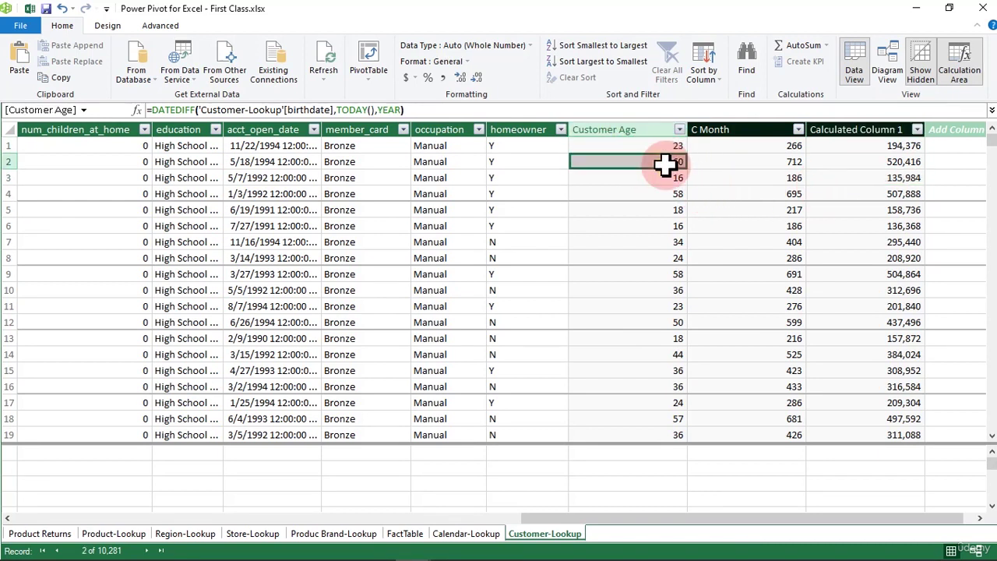
{"action": "left_click", "coordinate": [663, 179]}
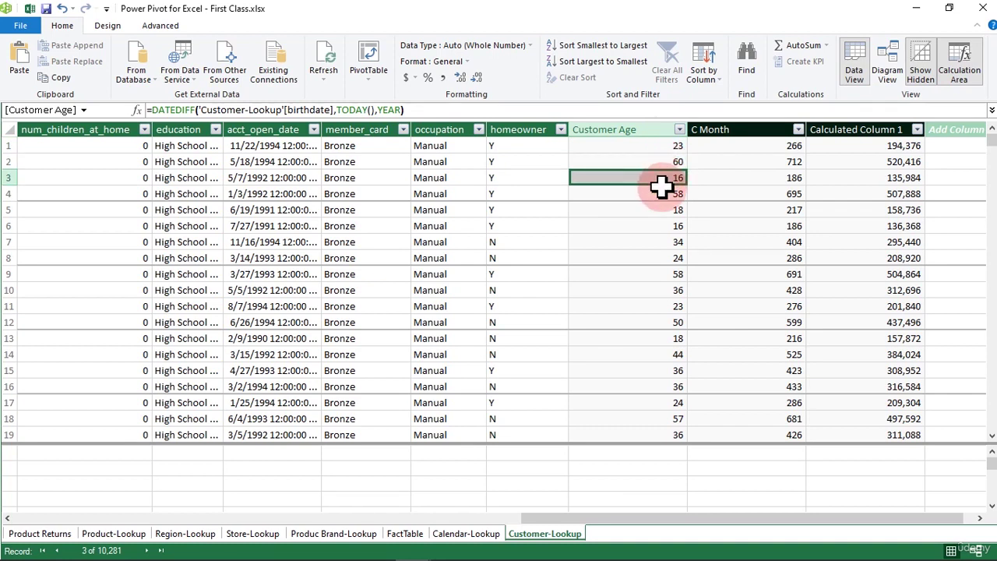
{"action": "left_click", "coordinate": [660, 194]}
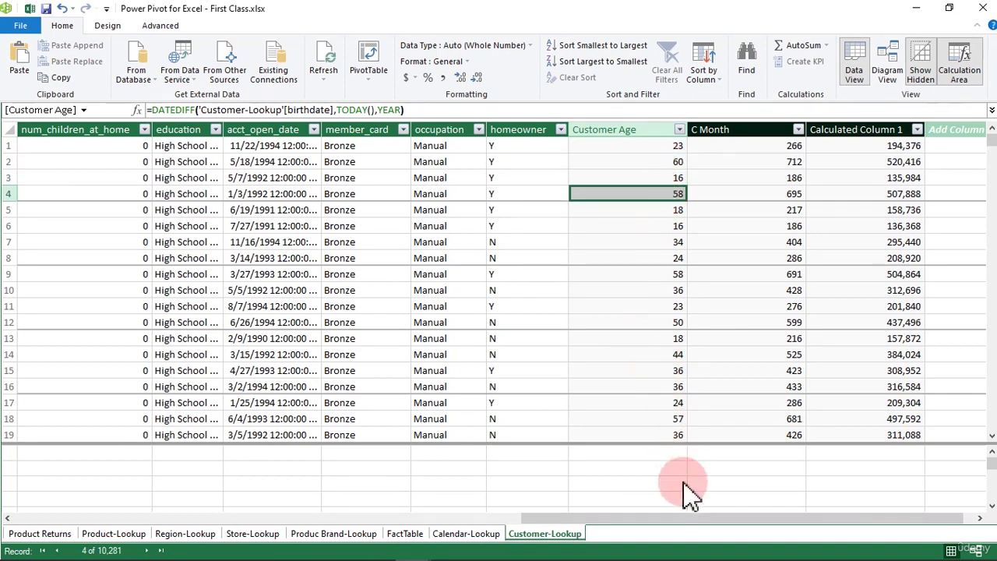
{"action": "left_click_drag", "start_coordinate": [686, 521], "coordinate": [517, 519]}
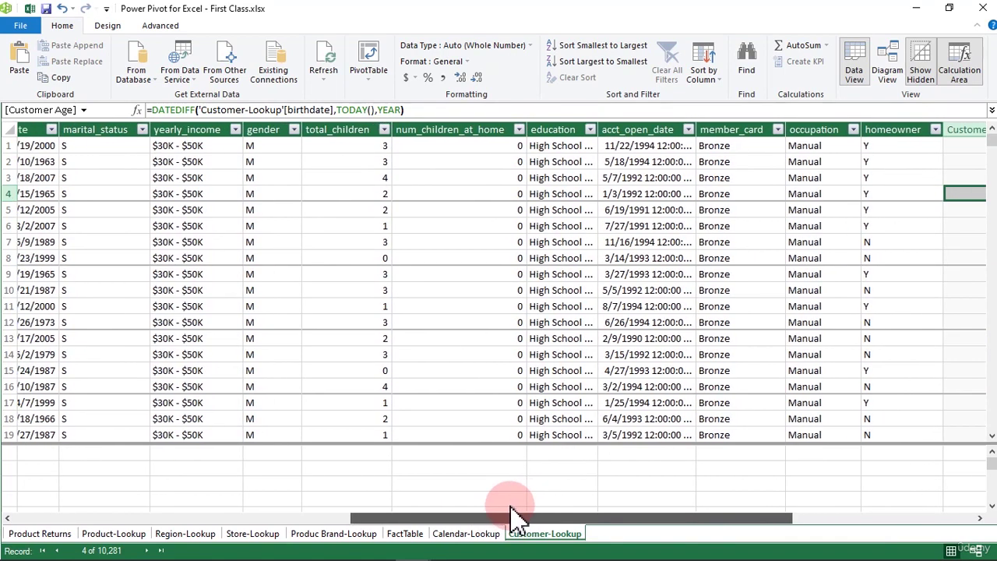
{"action": "left_click", "coordinate": [9, 194]}
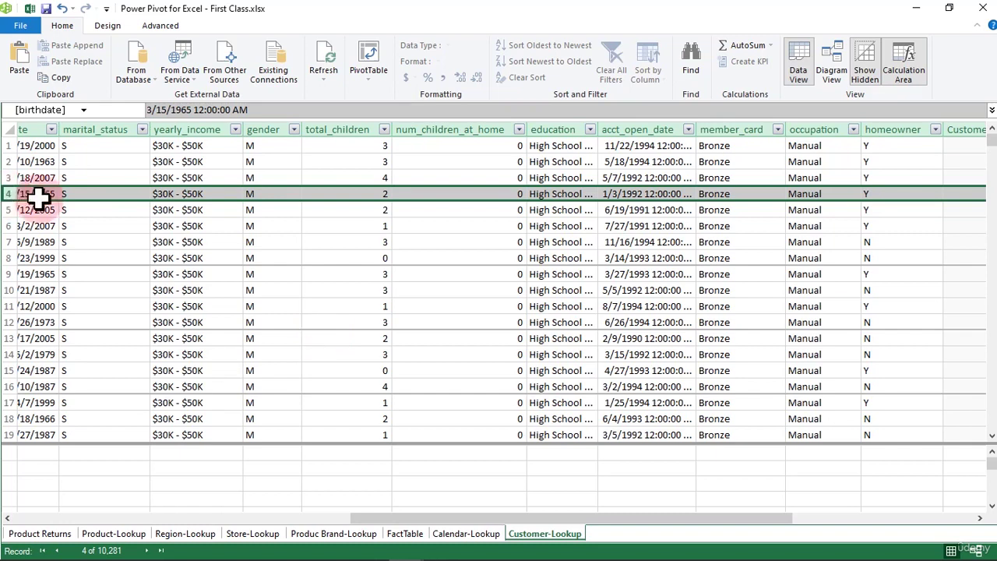
Step: Switch to Calculator and subtract the row 4 customer's birth year from 2023 to verify the Customer Age value
{"action": "left_click_drag", "start_coordinate": [597, 519], "coordinate": [712, 522]}
{"action": "left_click", "coordinate": [826, 547]}
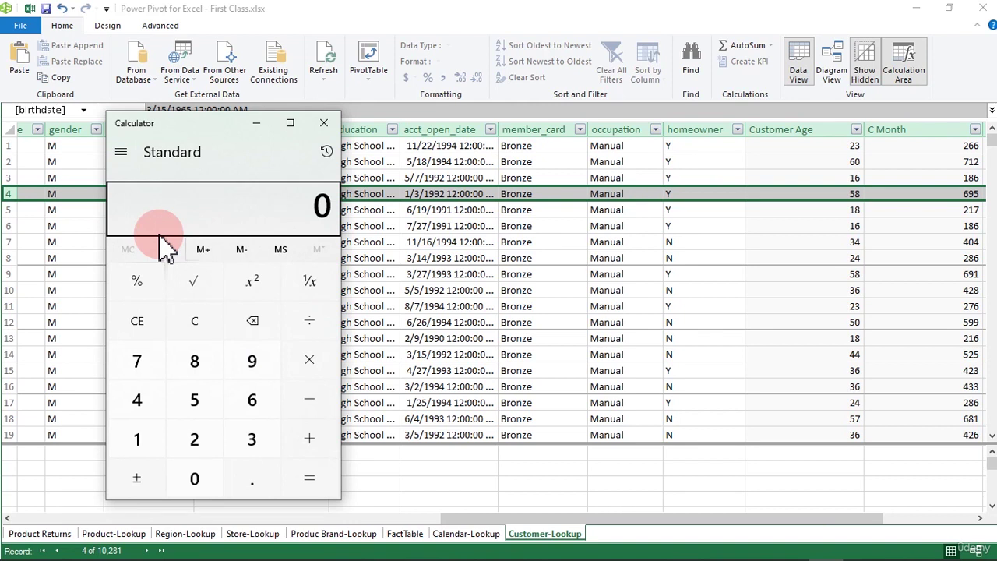
{"action": "type", "text": "2023 - "}
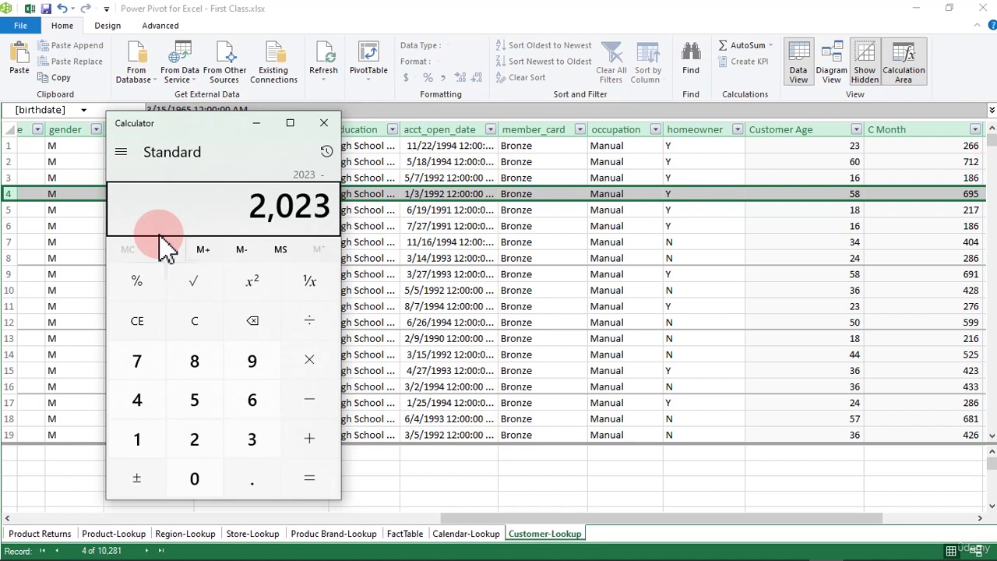
{"action": "type", "text": "1"}
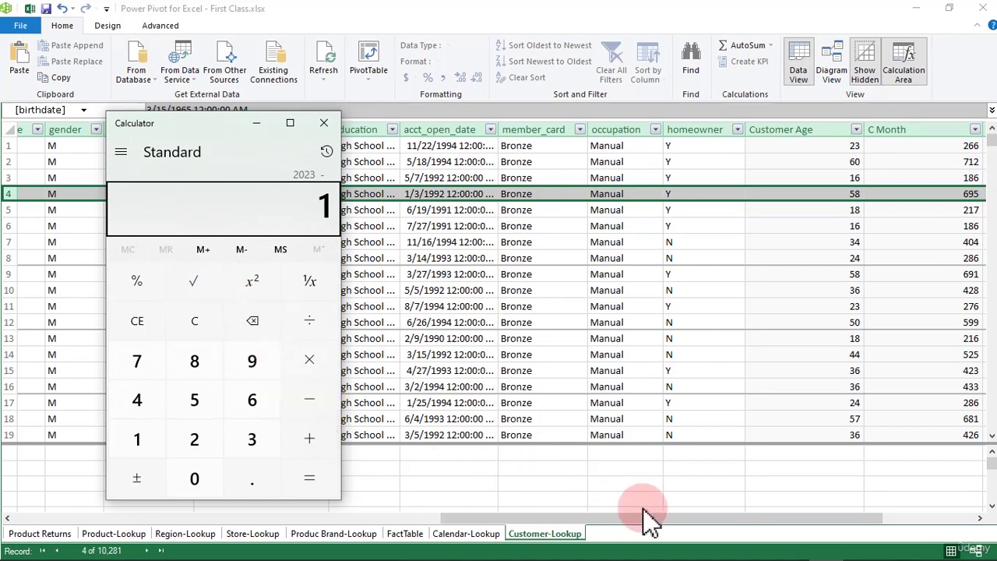
{"action": "left_click_drag", "start_coordinate": [643, 518], "coordinate": [527, 522]}
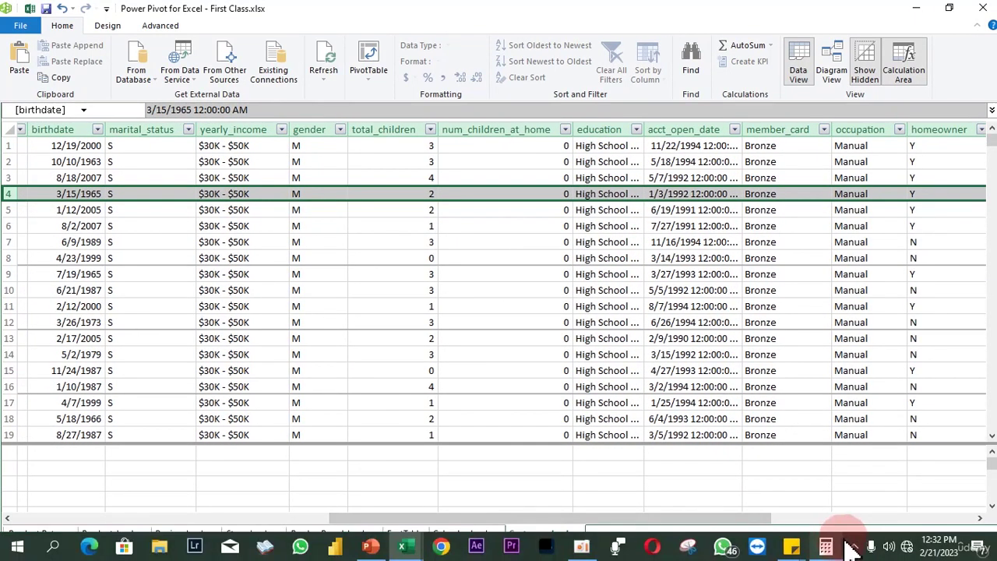
{"action": "left_click", "coordinate": [825, 555]}
{"action": "type", "text": "1"}
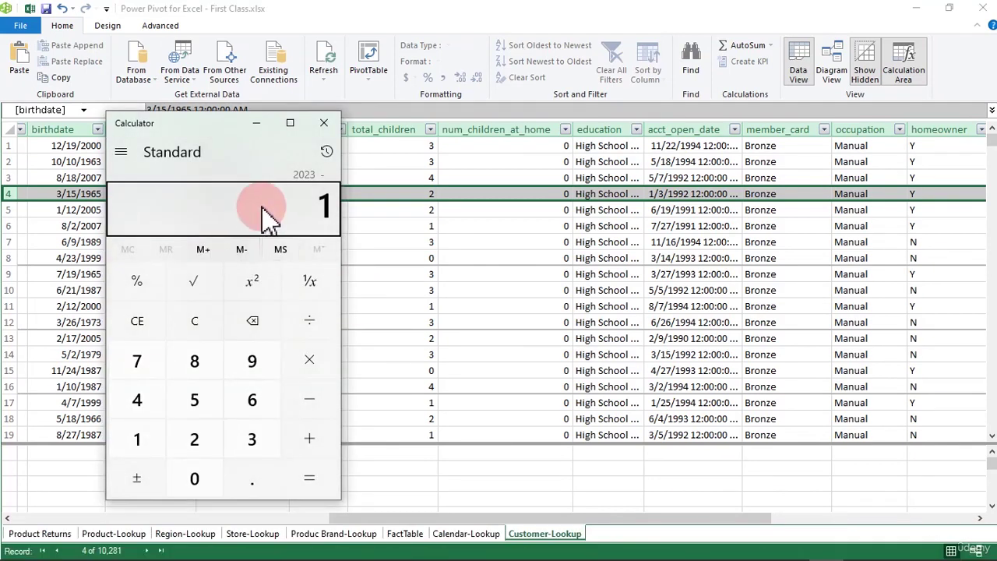
{"action": "type", "text": "965"}
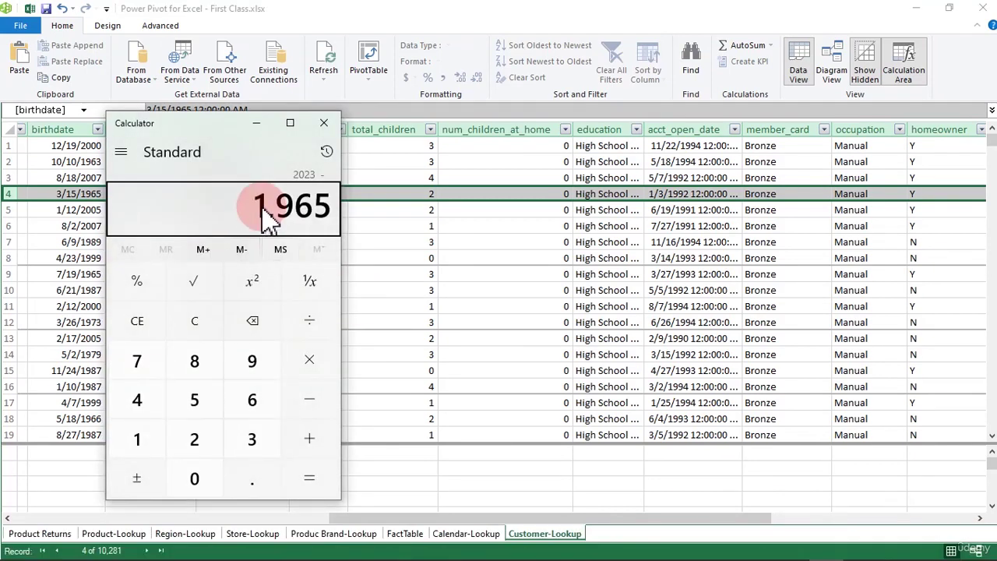
{"action": "key", "text": "Return"}
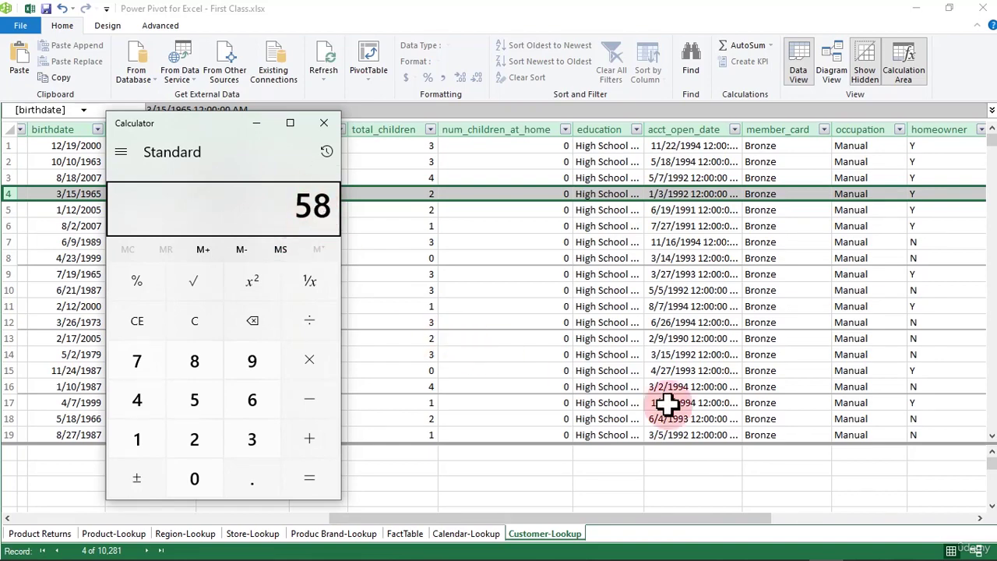
Step: Compare row 4's values in the Customer Age, C Month and hour-based calculated columns
{"action": "left_click", "coordinate": [670, 519]}
{"action": "left_click_drag", "start_coordinate": [670, 520], "coordinate": [824, 510]}
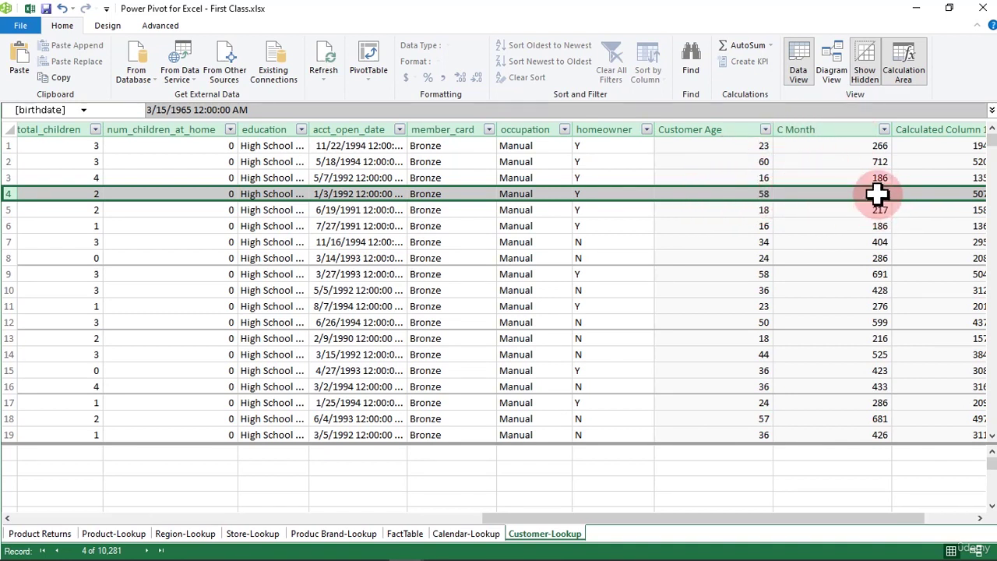
{"action": "left_click", "coordinate": [887, 519]}
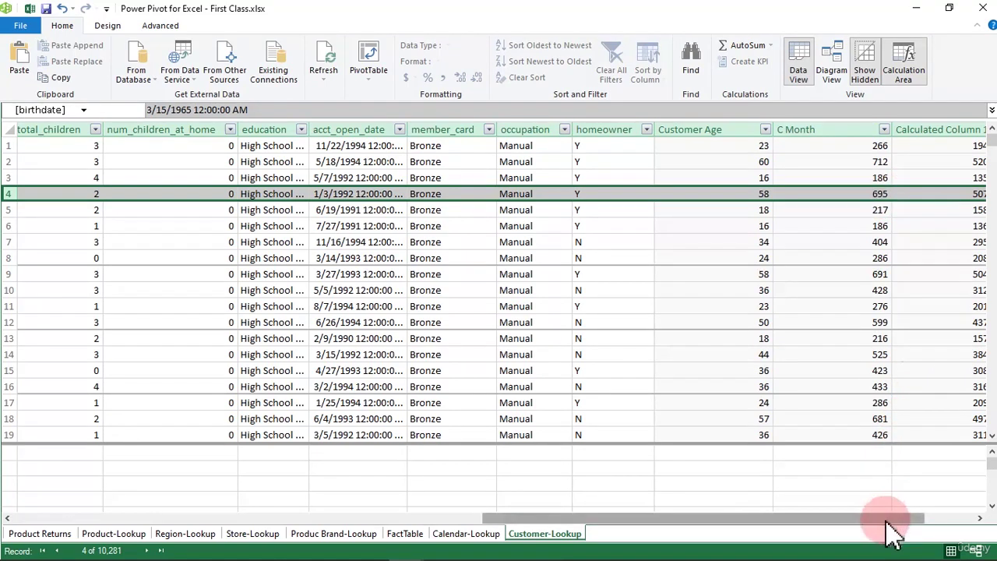
{"action": "left_click_drag", "start_coordinate": [888, 521], "coordinate": [961, 507]}
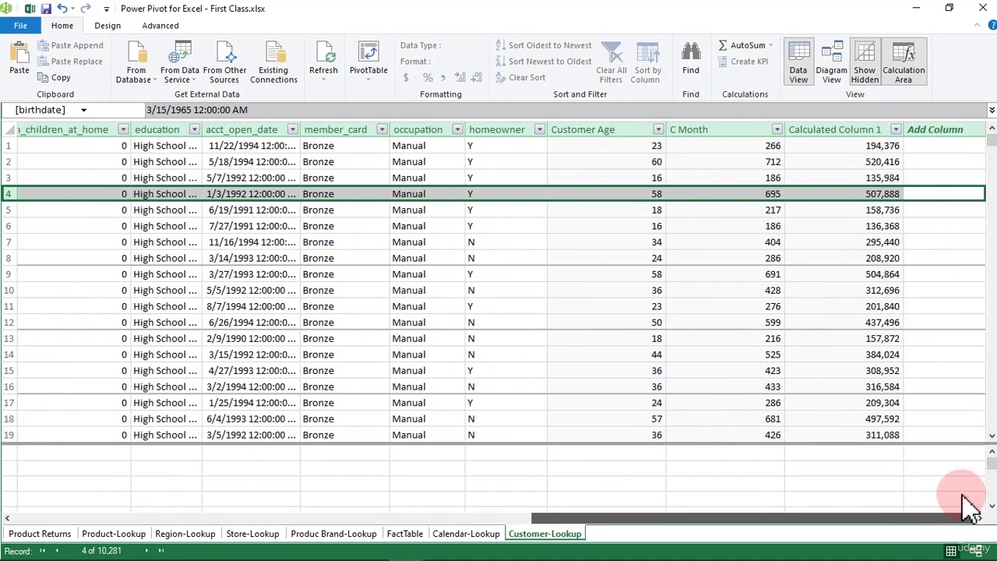
{"action": "left_click", "coordinate": [886, 195]}
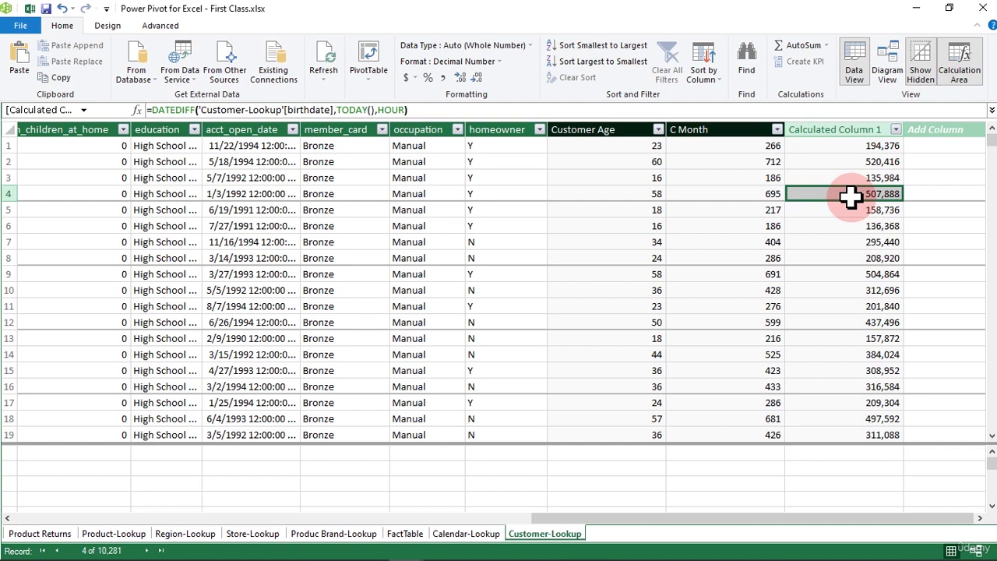
Step: Permanently delete the month-based C Month calculated column from the Customer-Lookup table
{"action": "left_click", "coordinate": [811, 132]}
{"action": "left_click", "coordinate": [812, 129]}
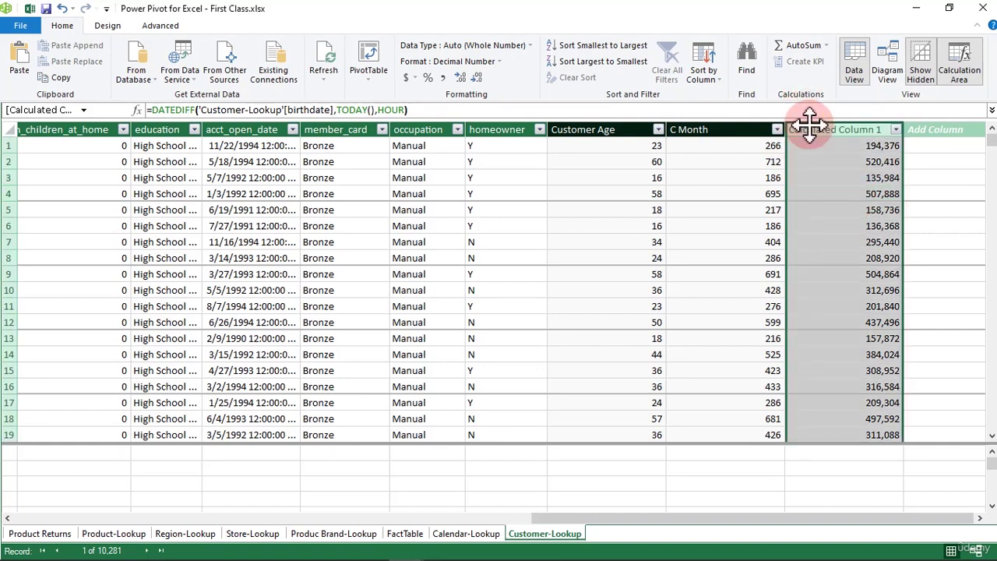
{"action": "left_click", "coordinate": [727, 130]}
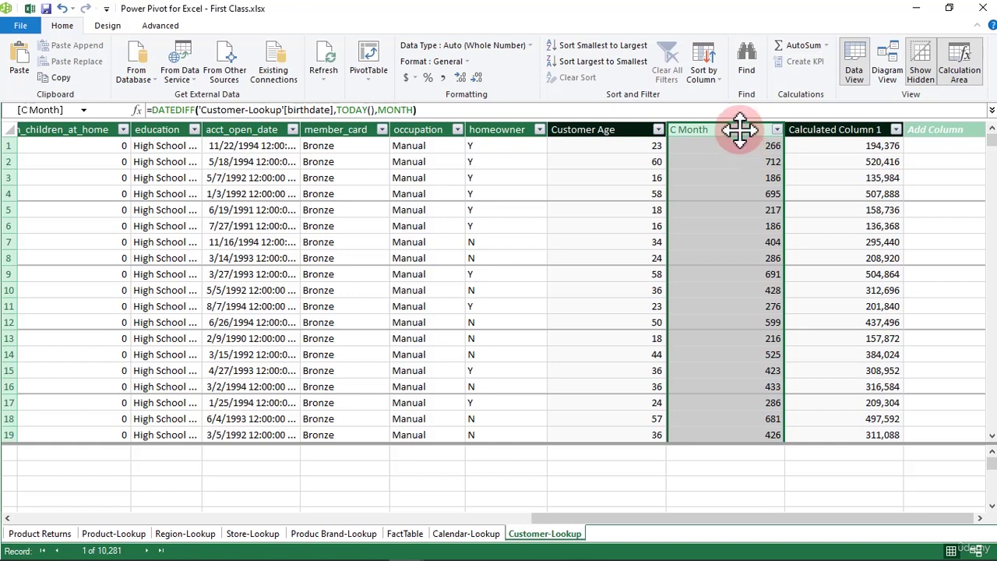
{"action": "right_click", "coordinate": [740, 137]}
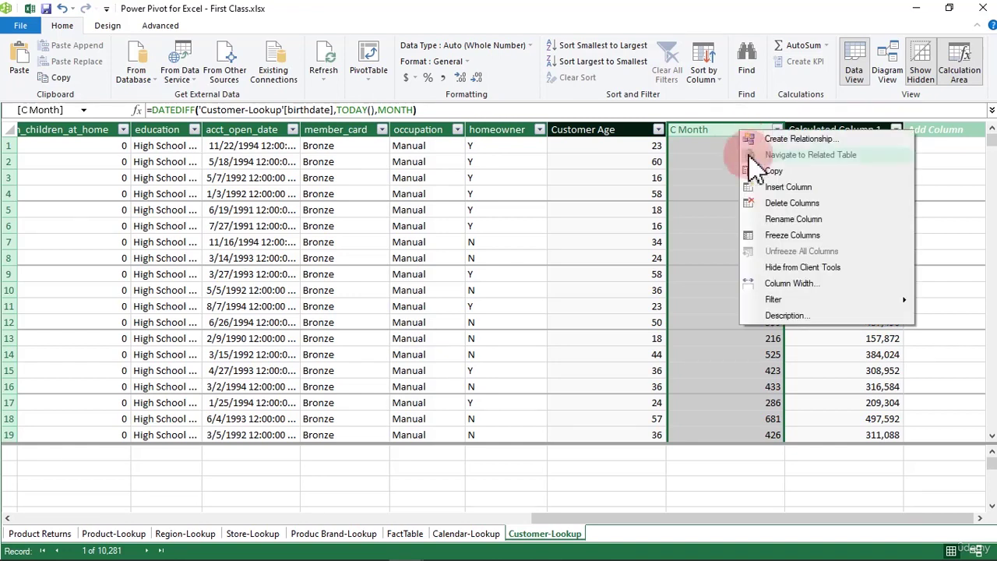
{"action": "left_click", "coordinate": [779, 203]}
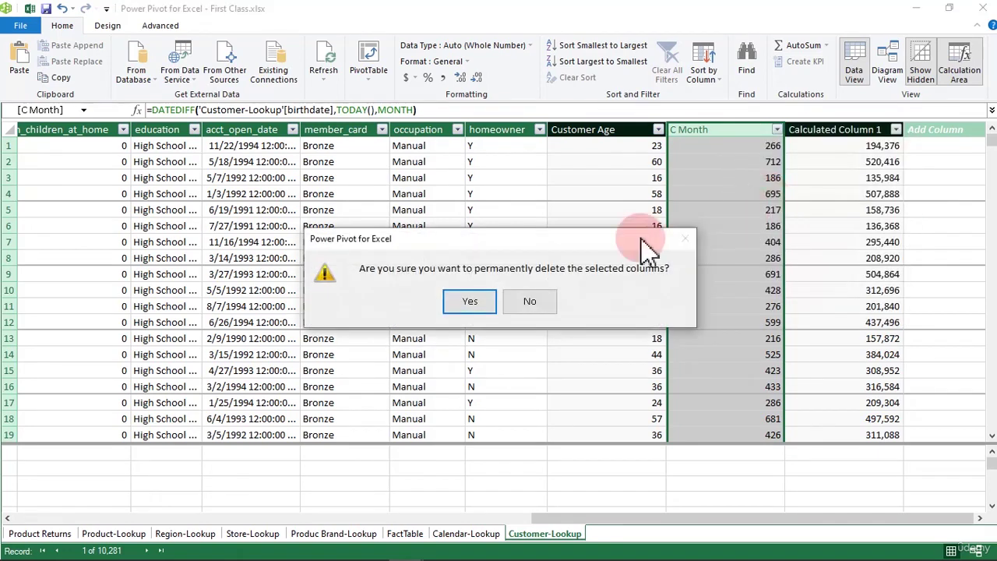
{"action": "left_click", "coordinate": [489, 306]}
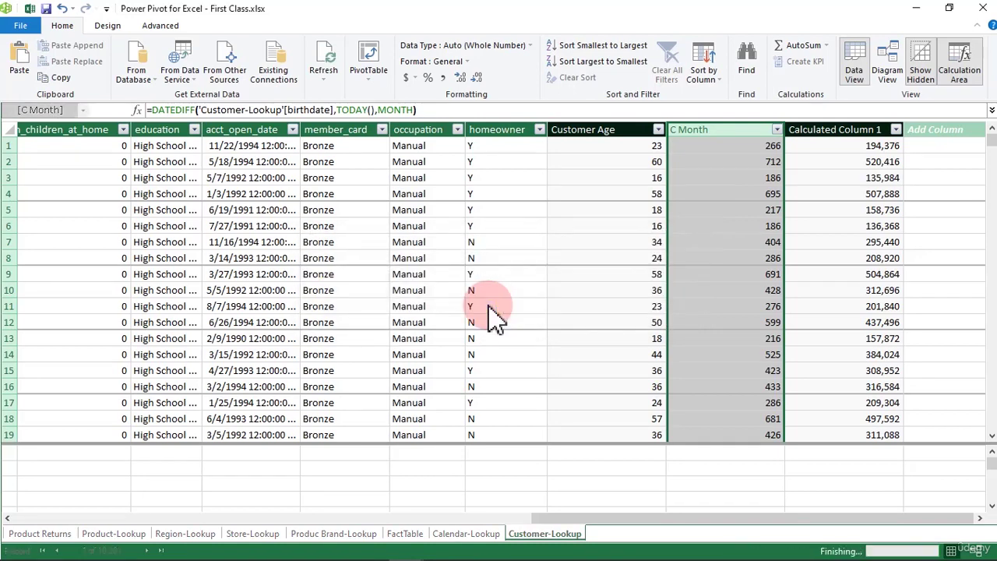
Step: Permanently delete the hour-based Calculated Column 1 from the Customer-Lookup table
{"action": "right_click", "coordinate": [845, 145]}
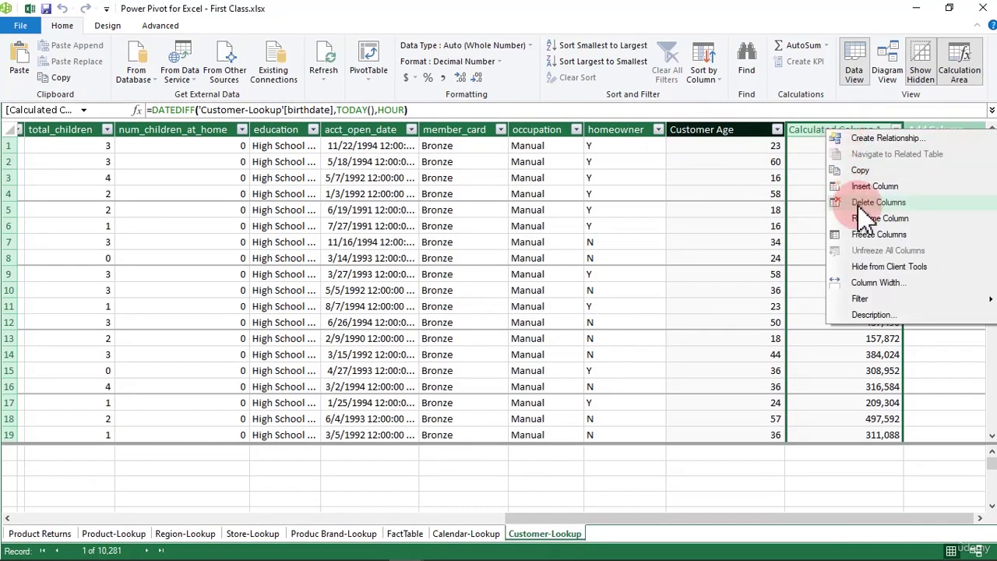
{"action": "left_click", "coordinate": [856, 204]}
{"action": "left_click", "coordinate": [483, 308]}
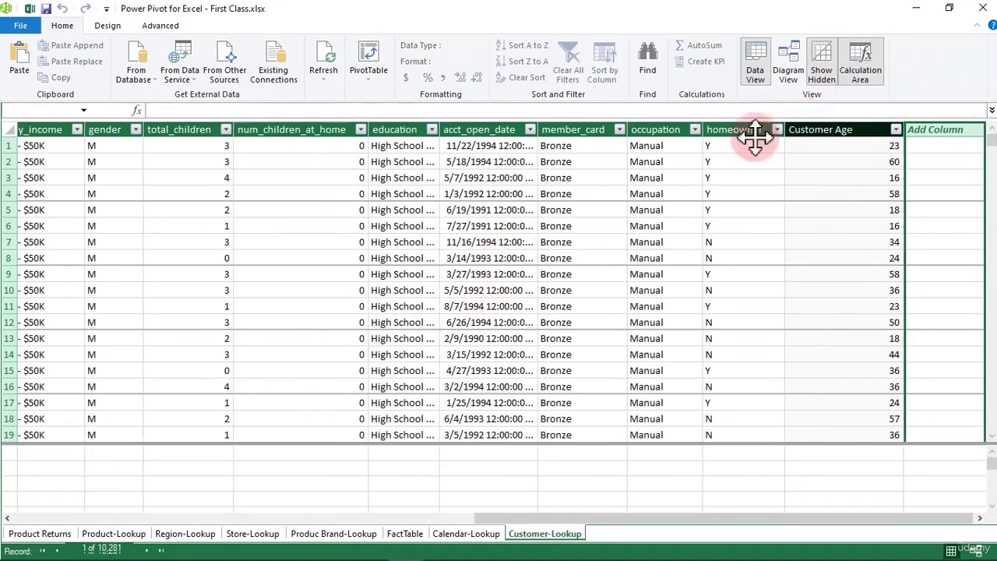
Step: Review the Customer Age column's DATEDIFF formula and its values in the first rows
{"action": "left_click", "coordinate": [859, 183]}
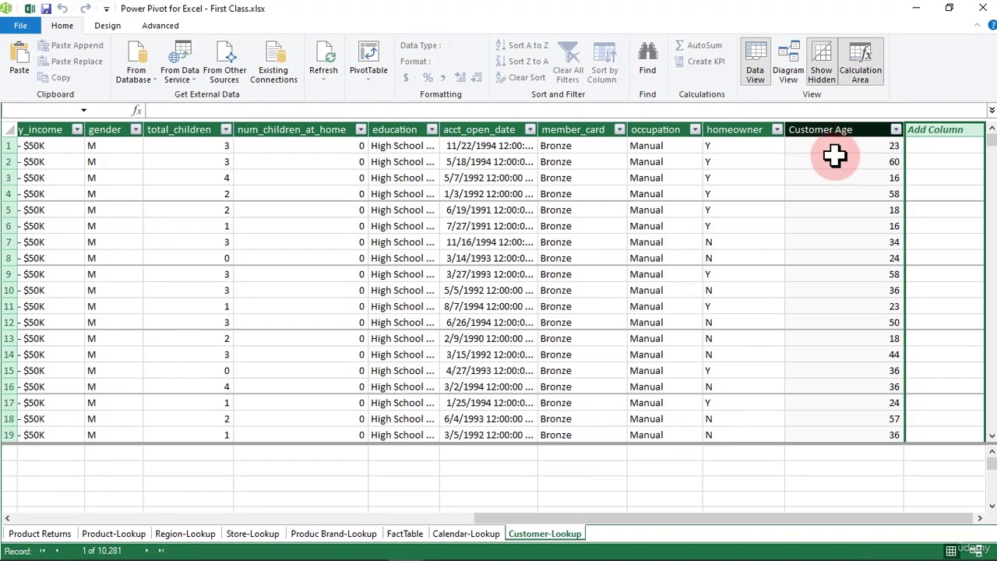
{"action": "left_click", "coordinate": [835, 160]}
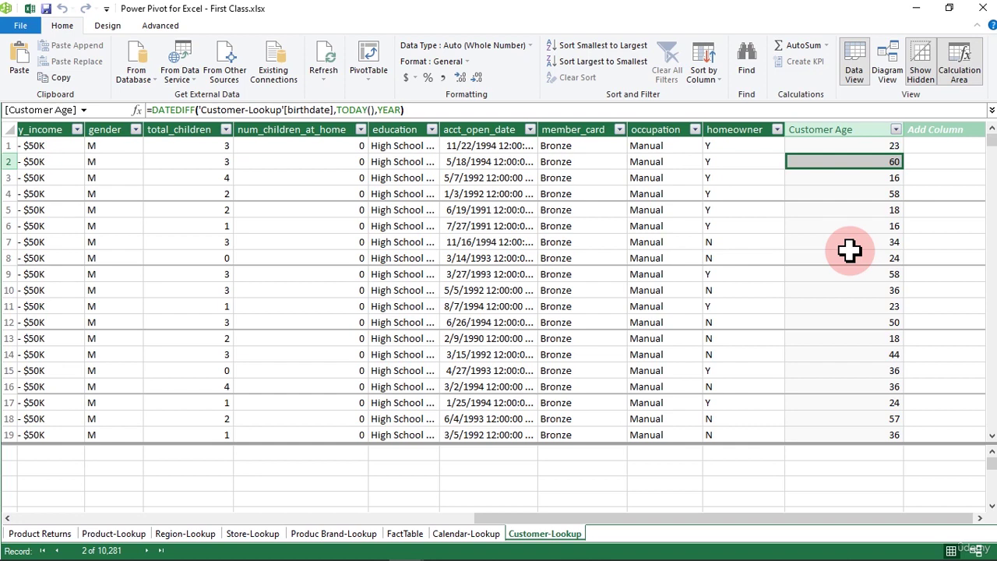
{"action": "left_click", "coordinate": [833, 208]}
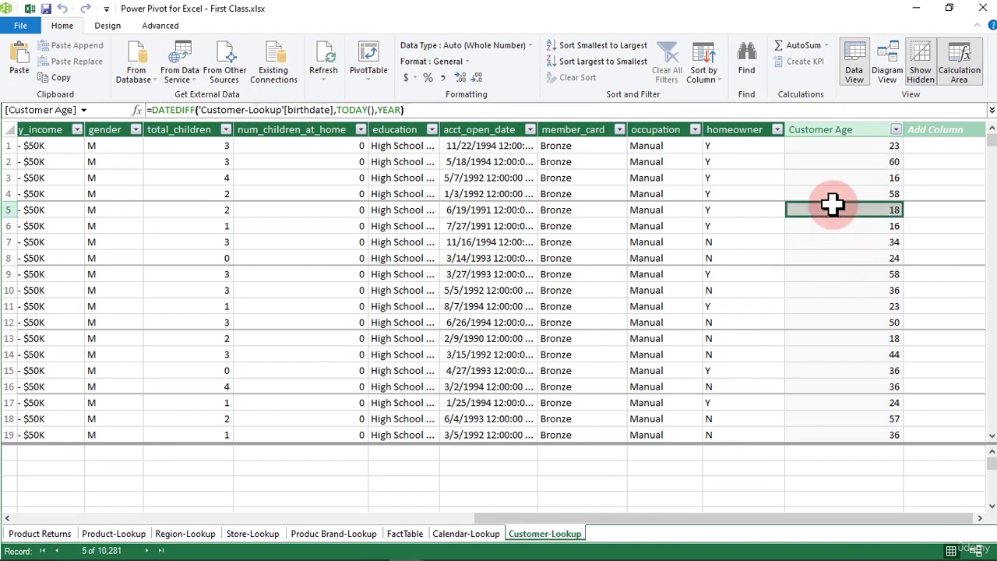